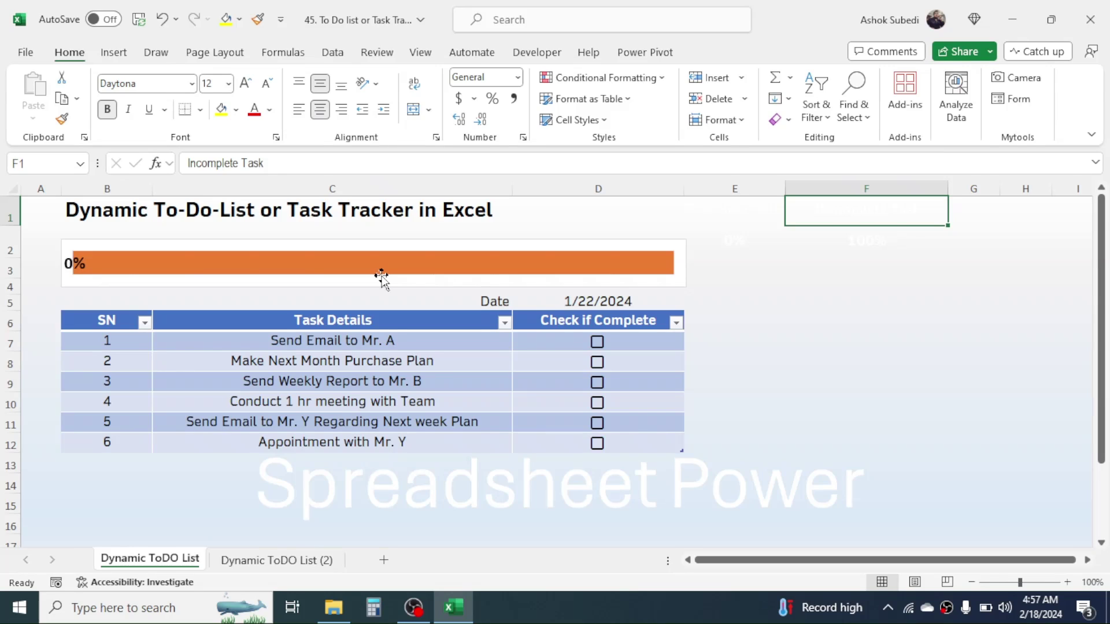
Tick the checkboxes for the first four tasks.
left_click(597, 344)
left_click(597, 362)
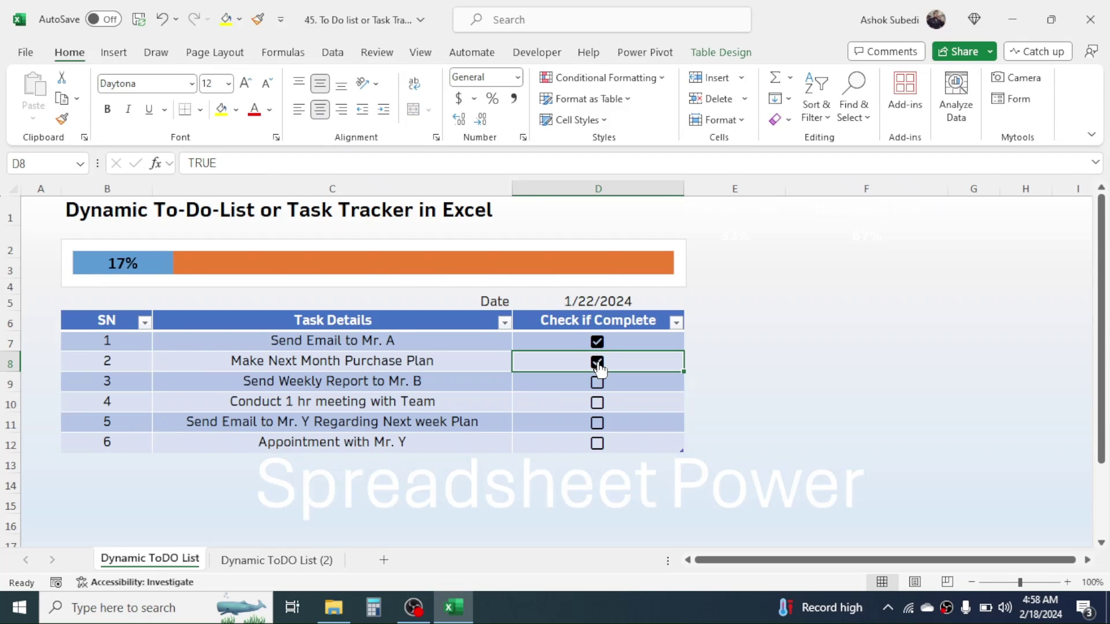
left_click(598, 383)
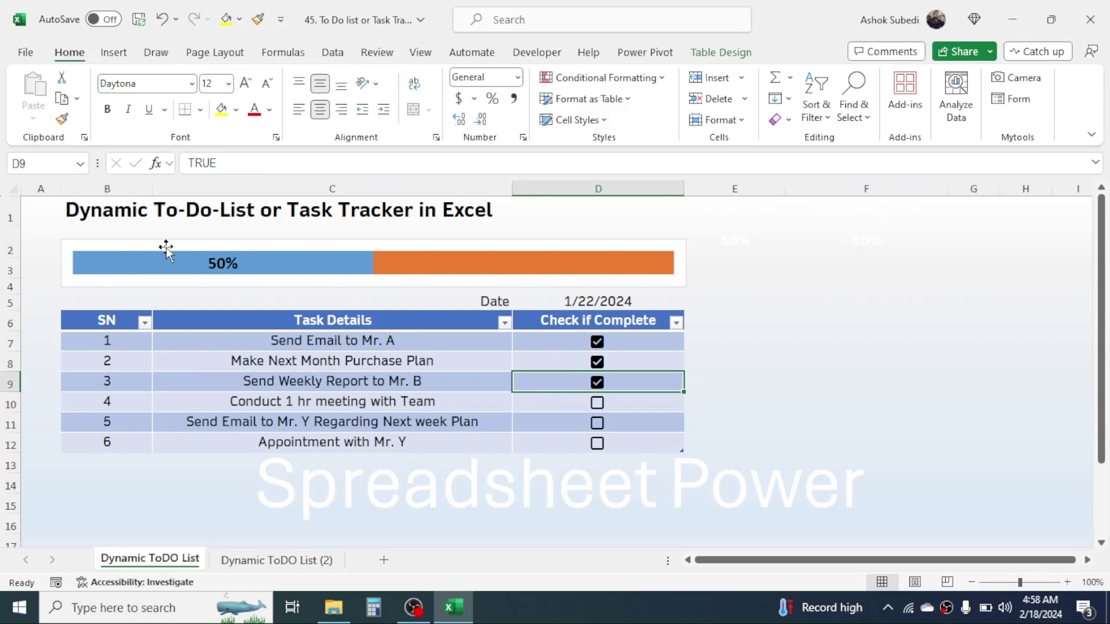
left_click(598, 405)
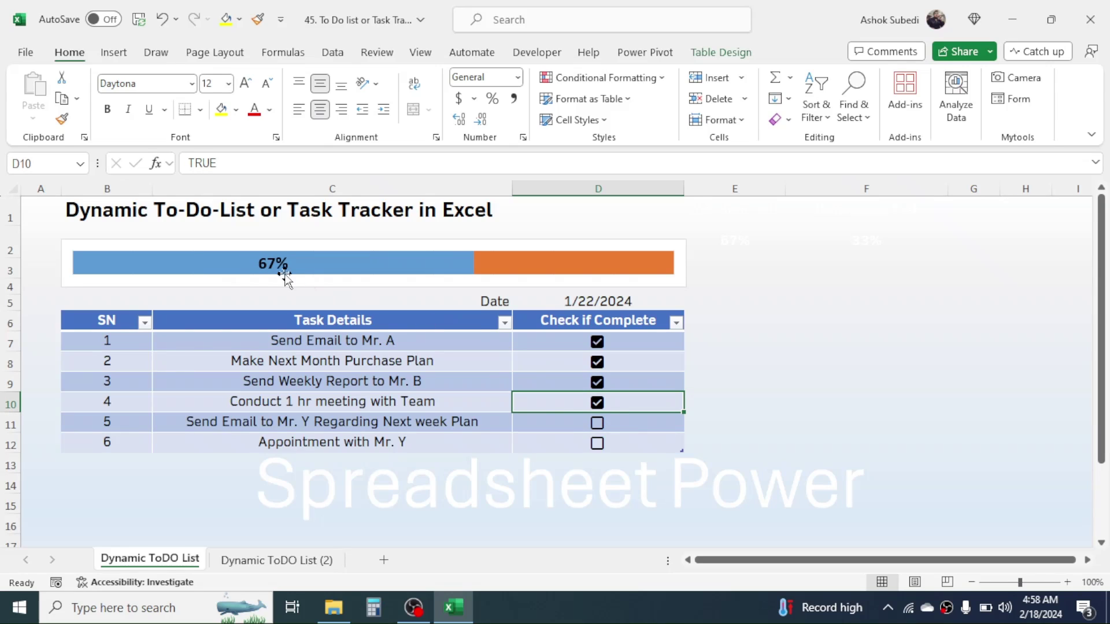
Add 'task 7' and 'task 8' below the list, then go to the Dynamic ToDO List (2) sheet.
mouse_move(372, 277)
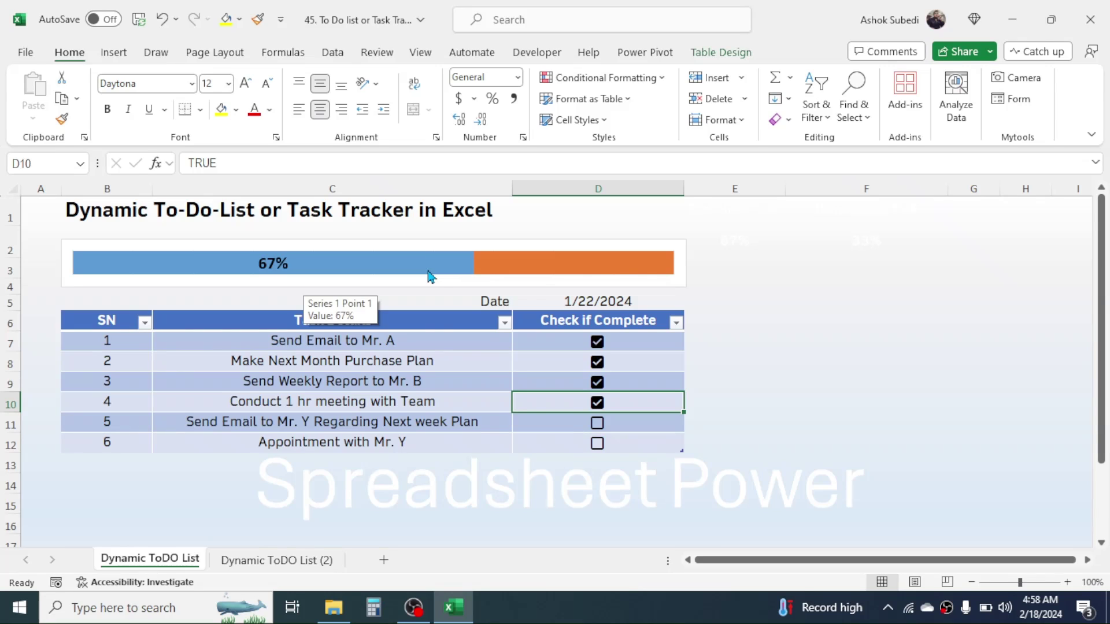
left_click(349, 458)
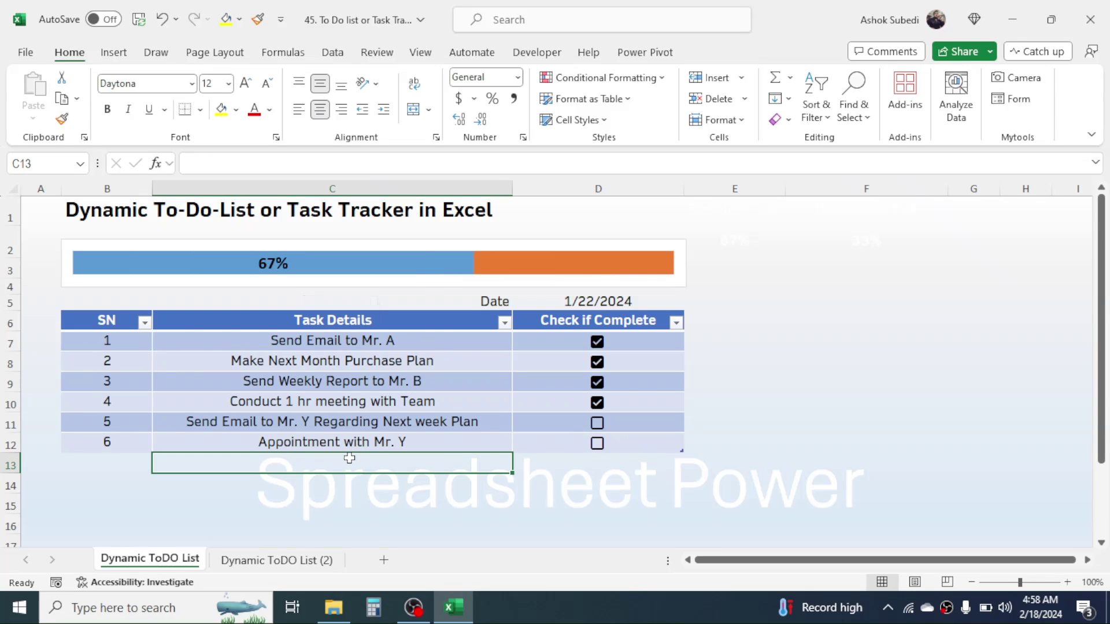
type("task 7")
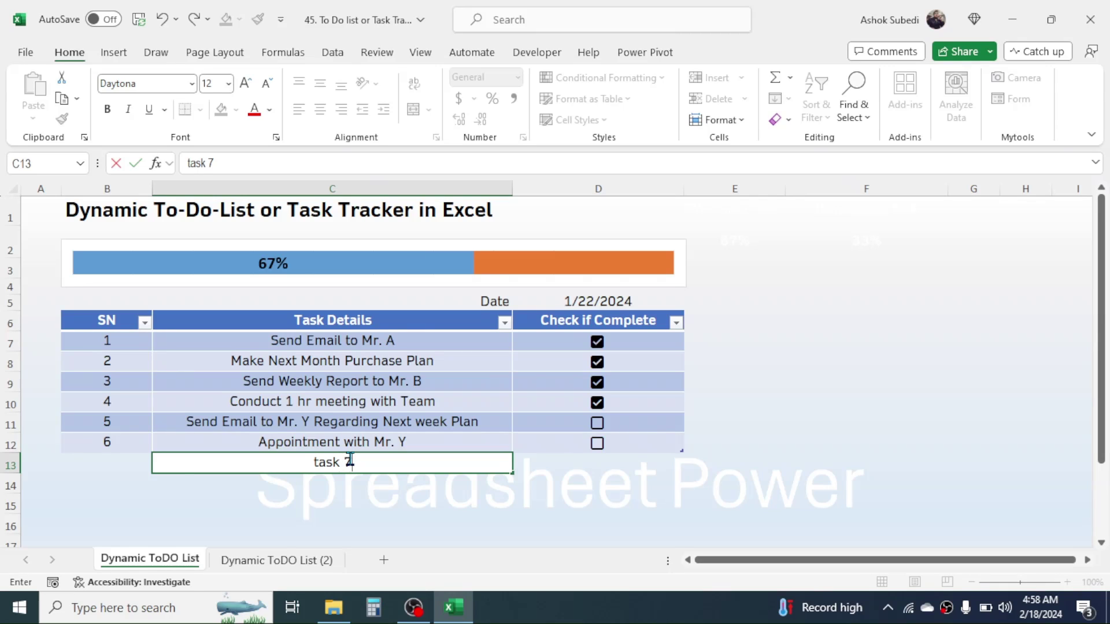
key("Return")
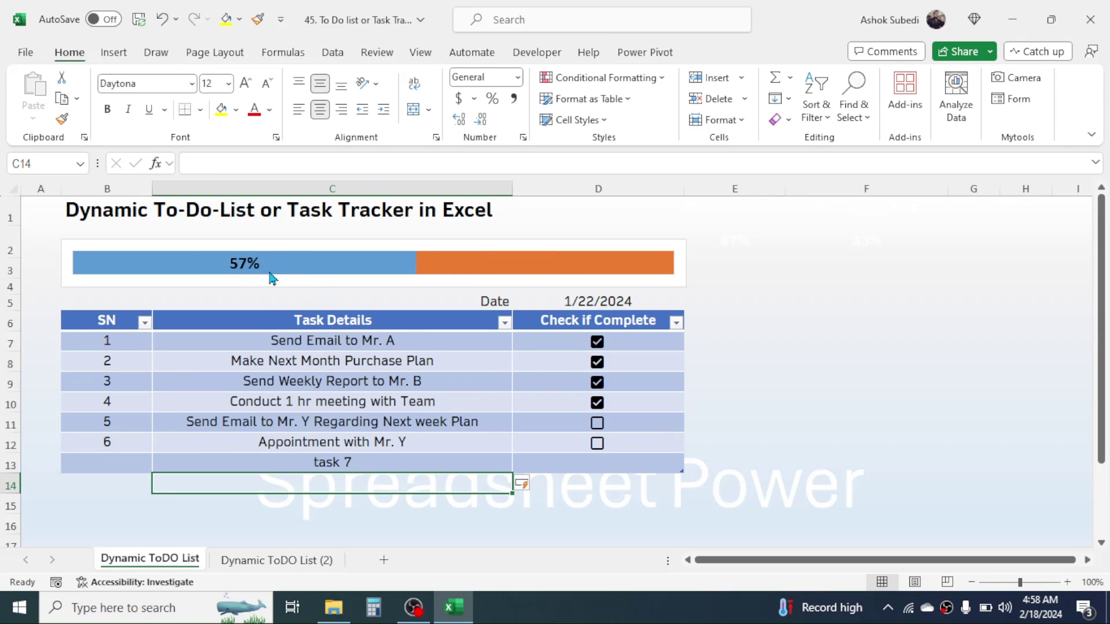
type("task 7")
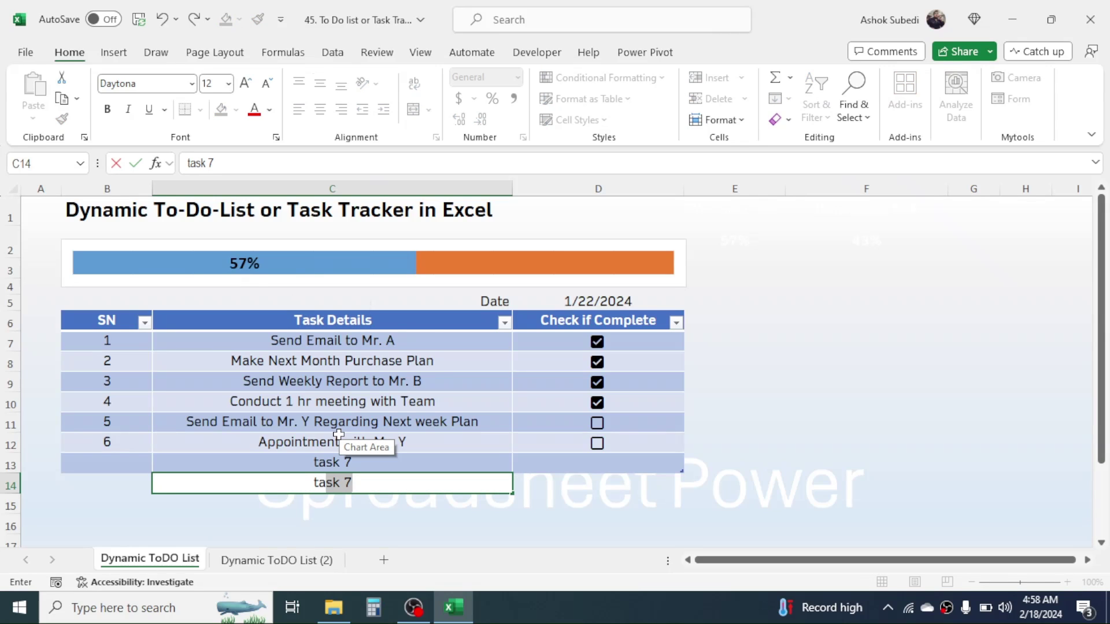
type("k 8")
key("Return")
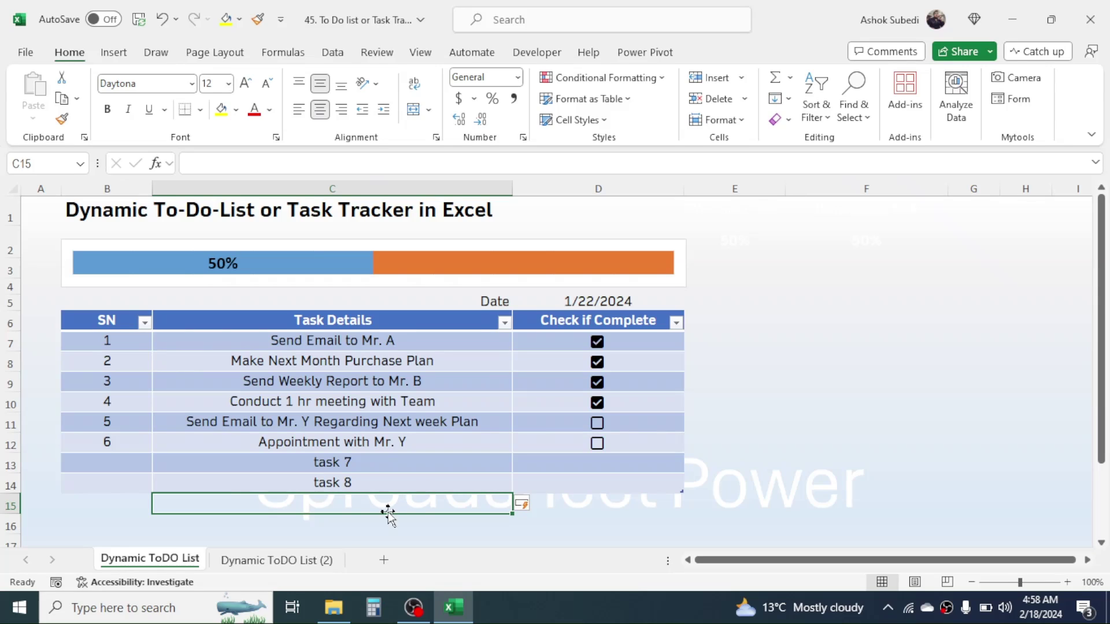
left_click(291, 559)
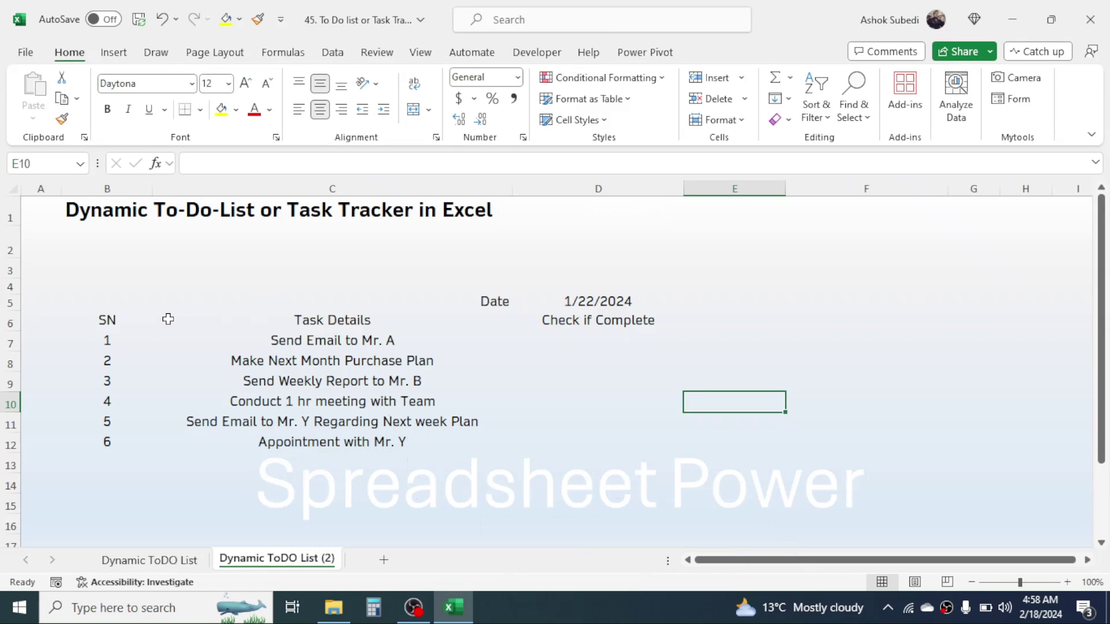
Select cells B6 through D12, covering the task list headers and rows.
left_click_drag(104, 319, 569, 441)
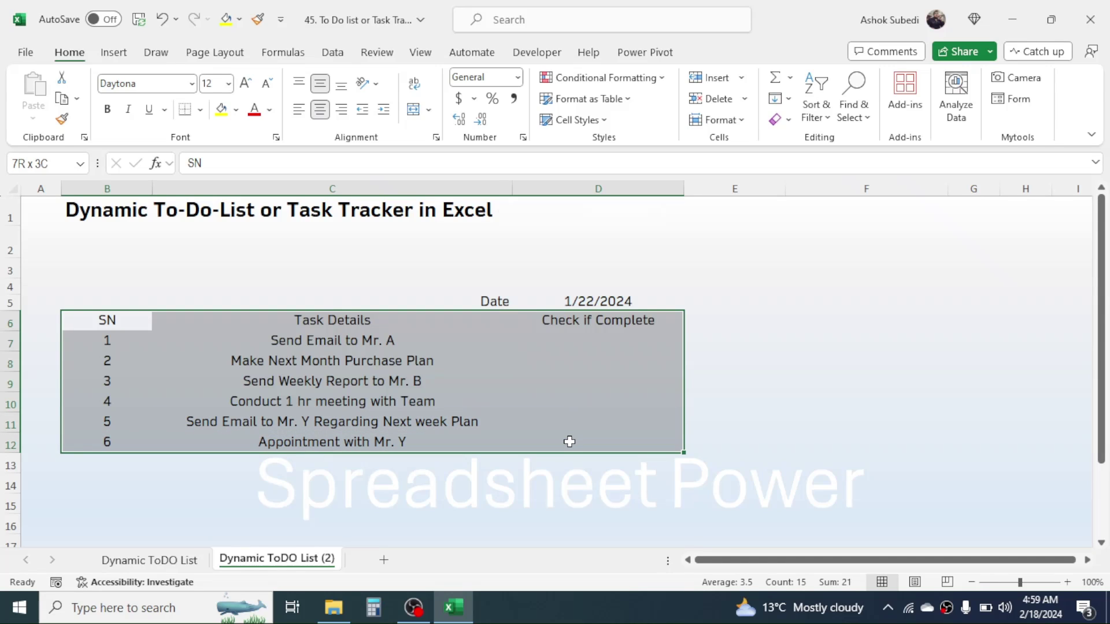
left_click_drag(570, 441, 570, 441)
Convert B6:D12 into a table with headers using Ctrl+T.
key("ctrl+t")
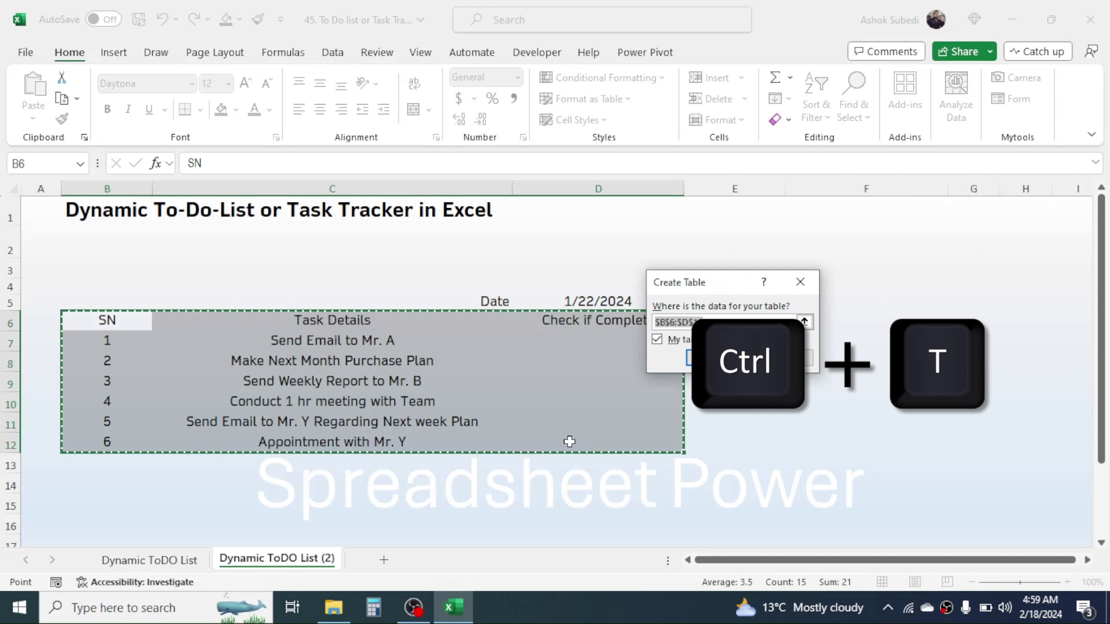
left_click_drag(729, 284, 689, 231)
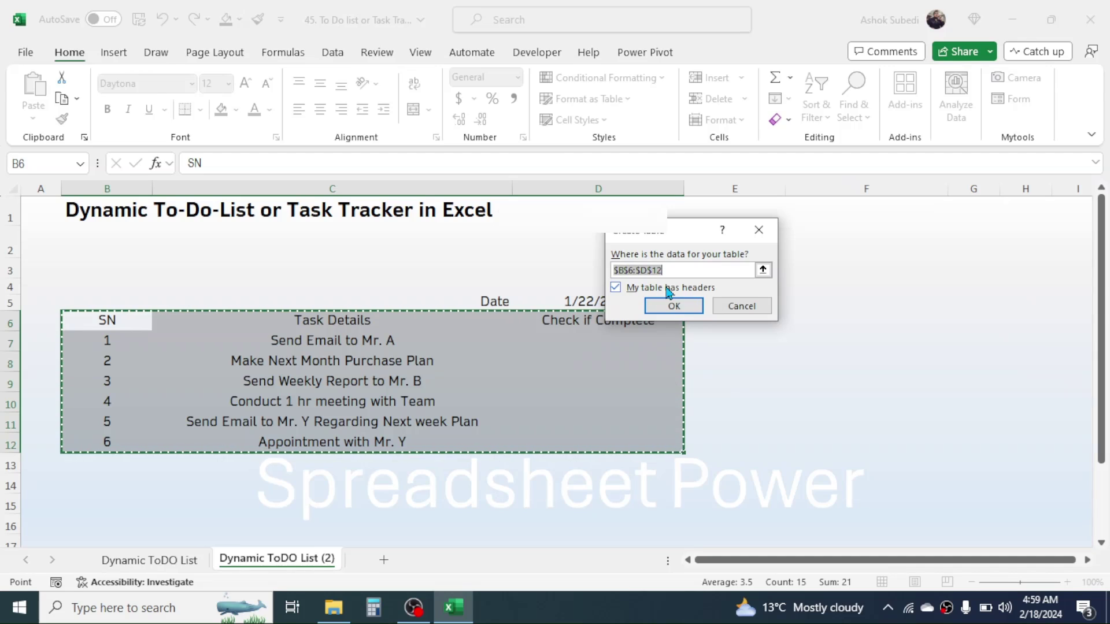
left_click(674, 303)
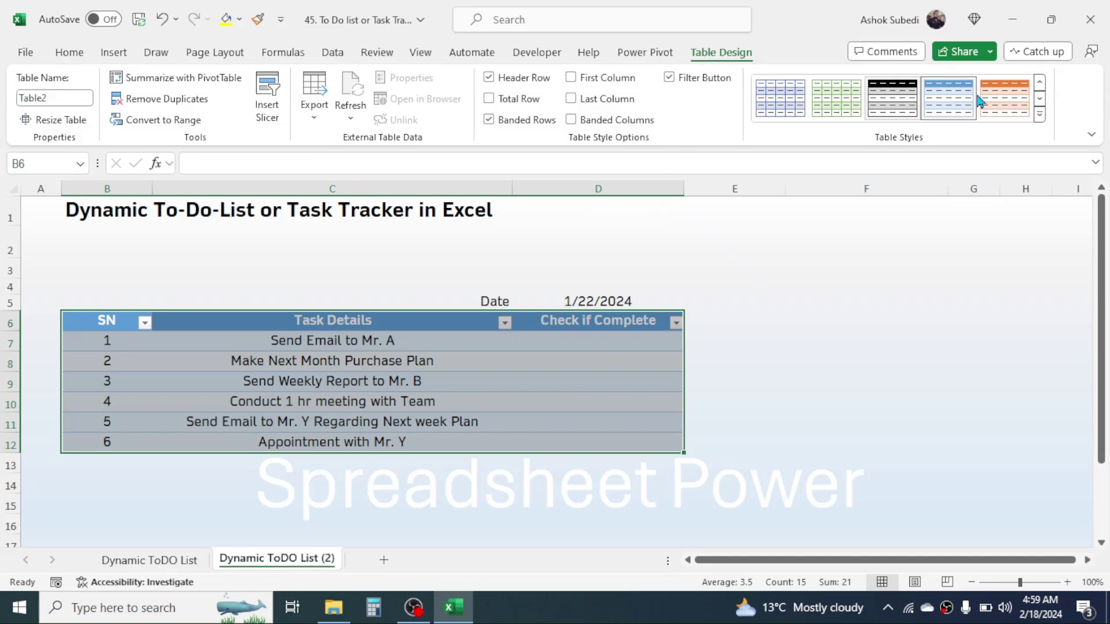
Apply a light blue banded style to the new table.
left_click(1040, 99)
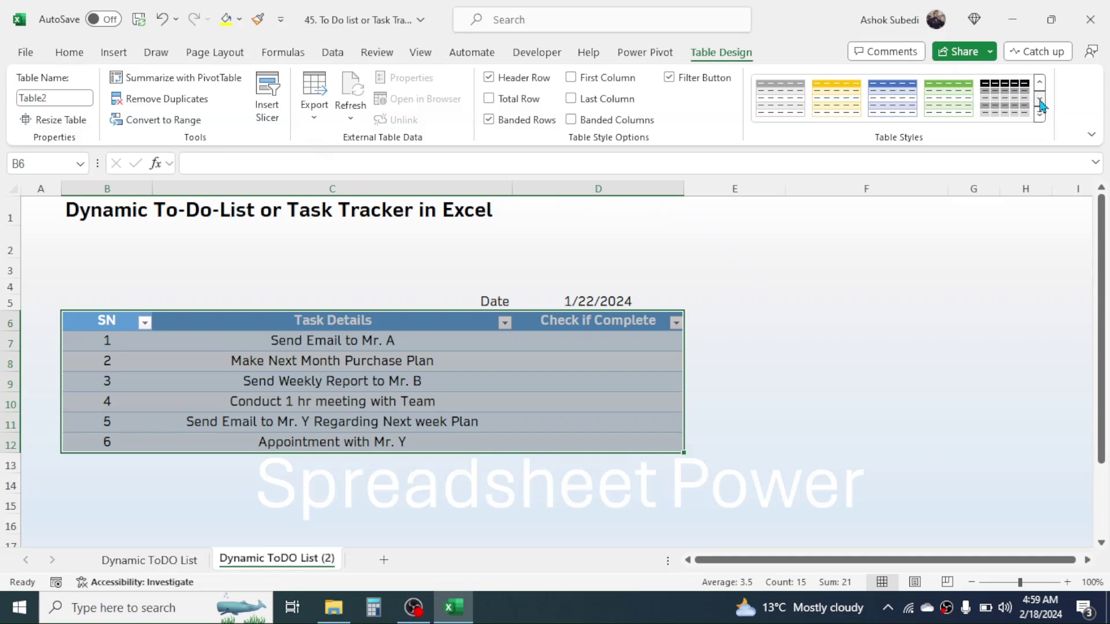
left_click(1041, 103)
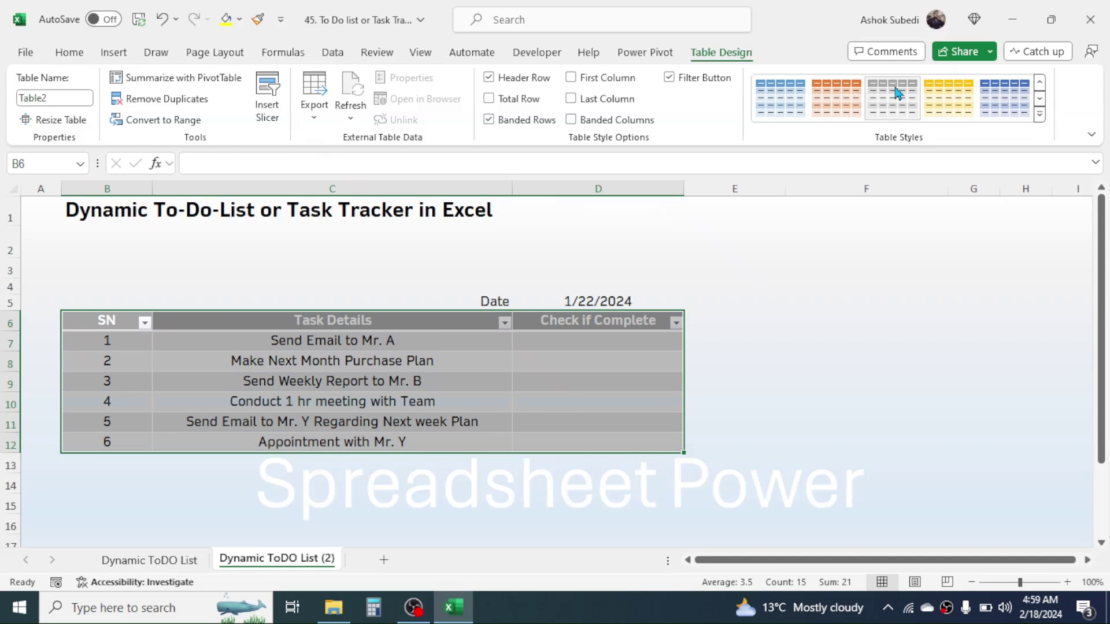
left_click(781, 101)
left_click(755, 326)
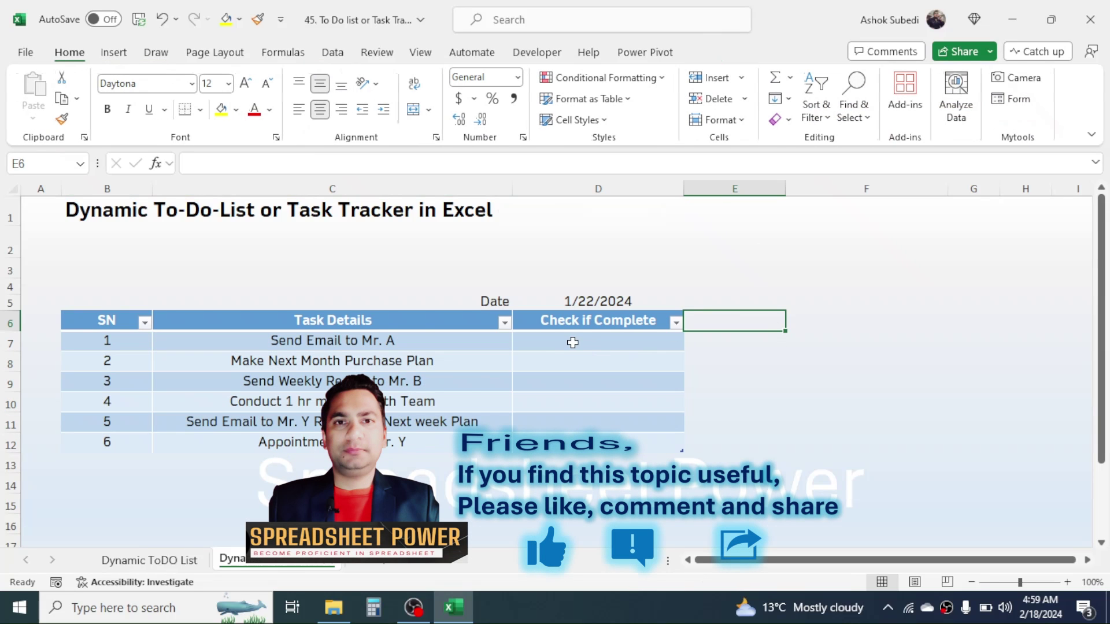
Insert empty checkboxes into D7:D12 of the Check if Complete column.
left_click_drag(580, 340, 563, 445)
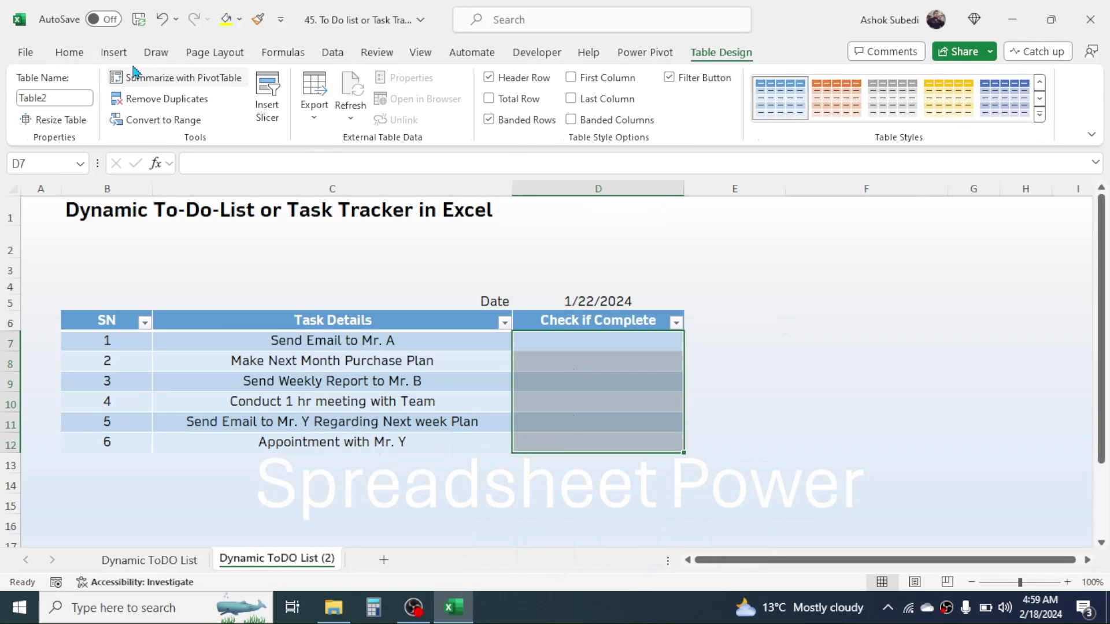
left_click(114, 53)
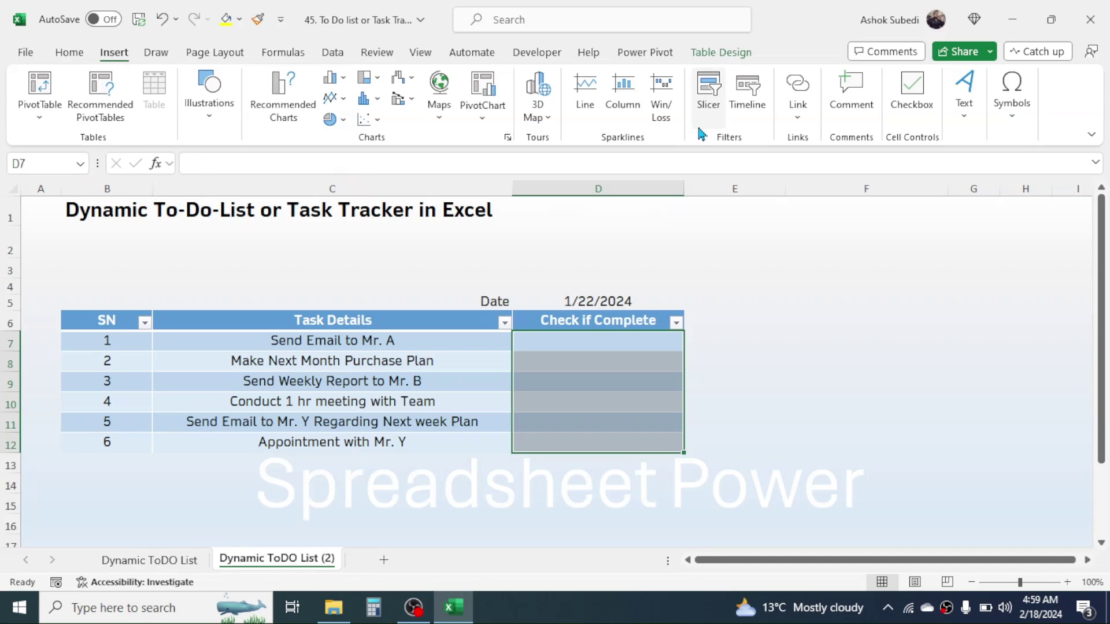
left_click(909, 90)
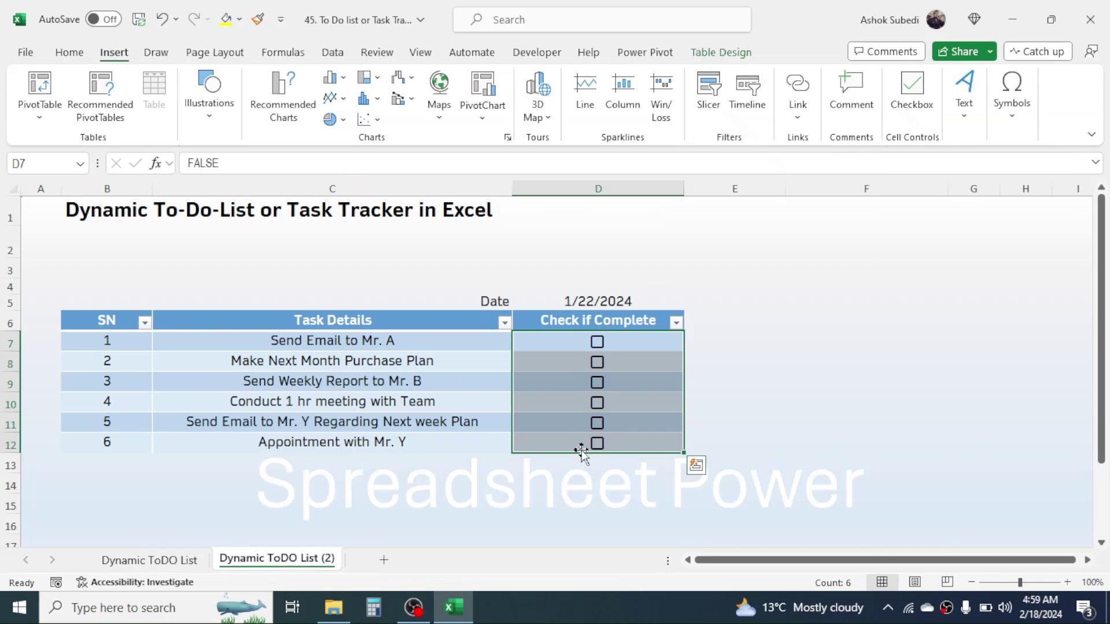
left_click(717, 210)
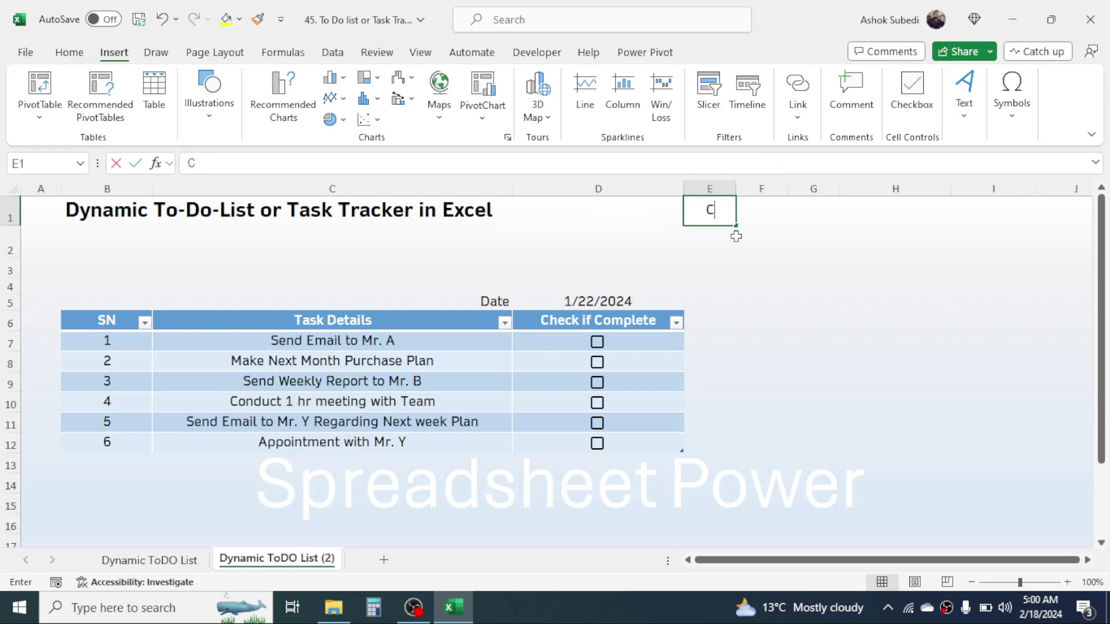
Enter the labels 'Copleted Task' in E1 and 'Incompete Task' in F1.
type("Cople")
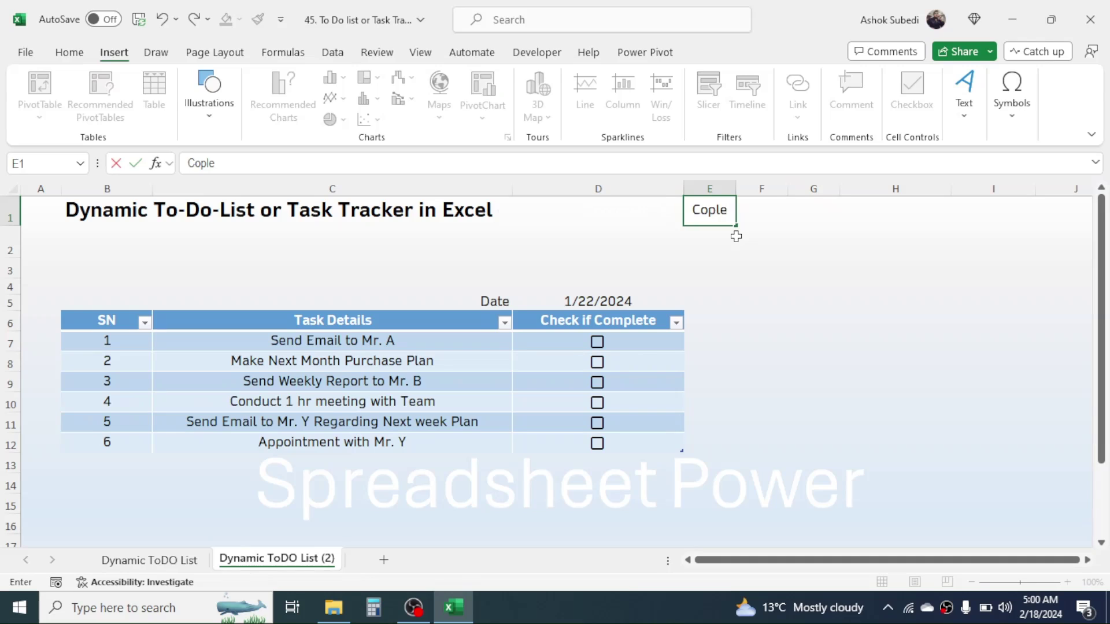
type("ted Task")
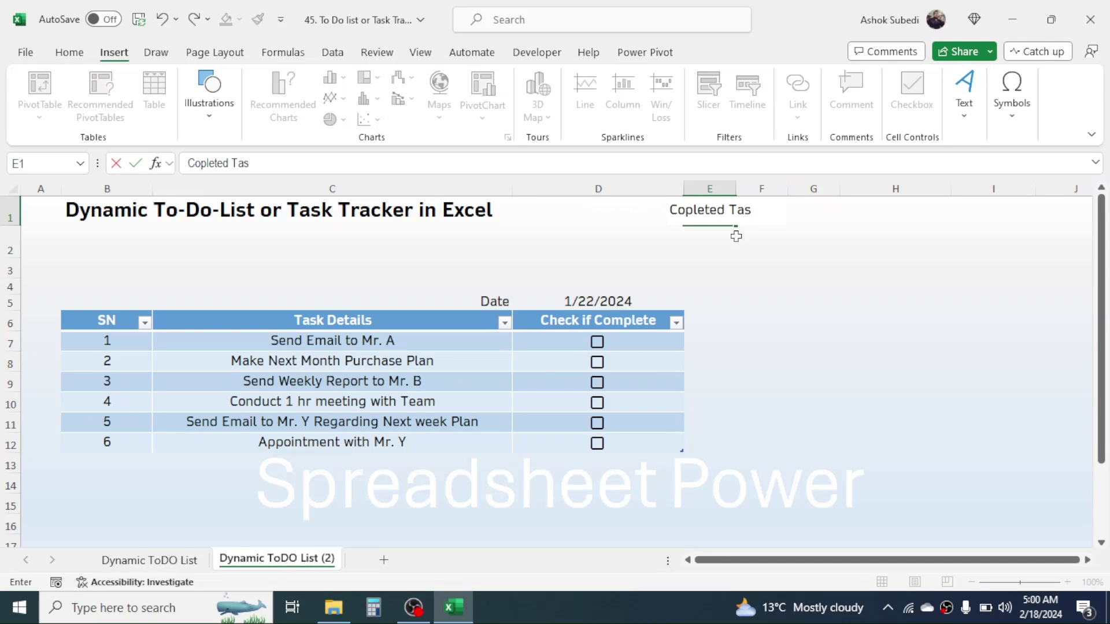
left_click(815, 248)
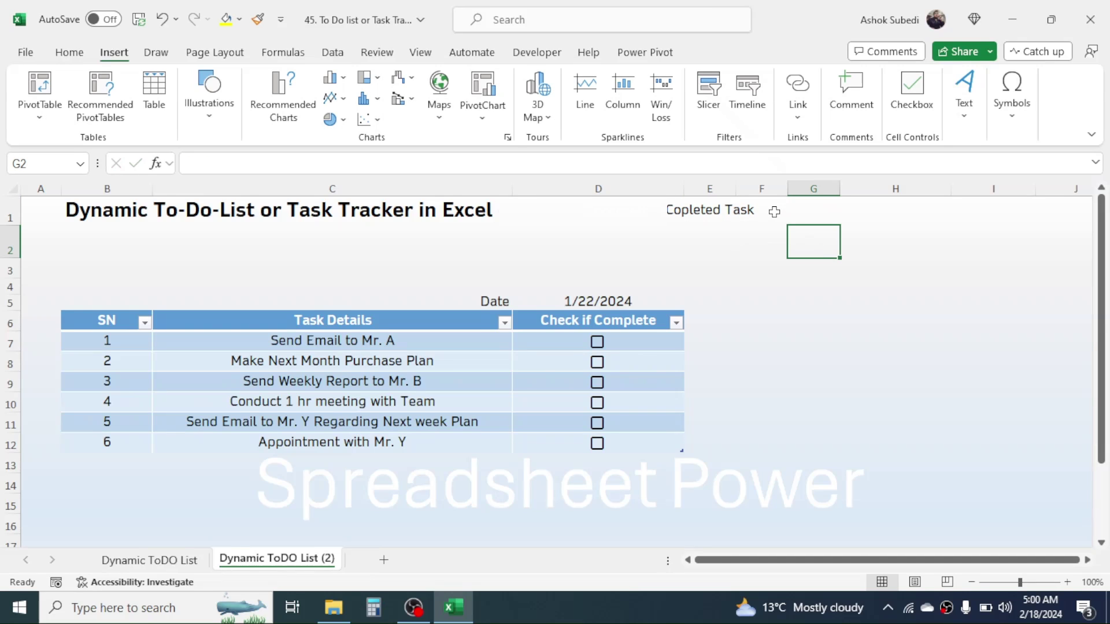
left_click(774, 211)
type("Incompl")
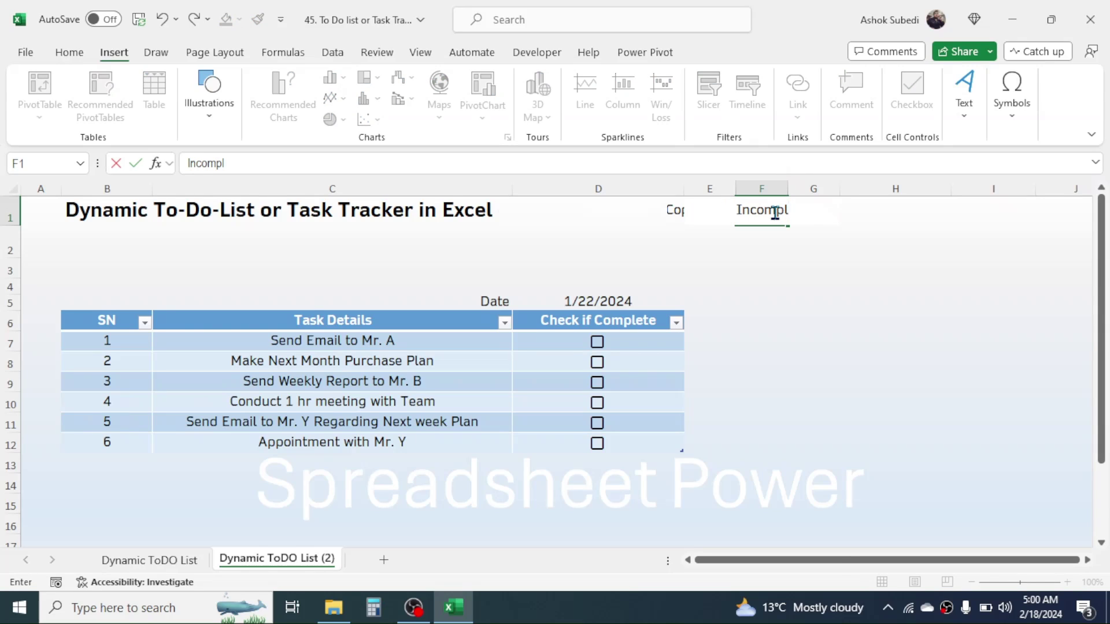
key("BackSpace")
type("ete Task")
key("Return")
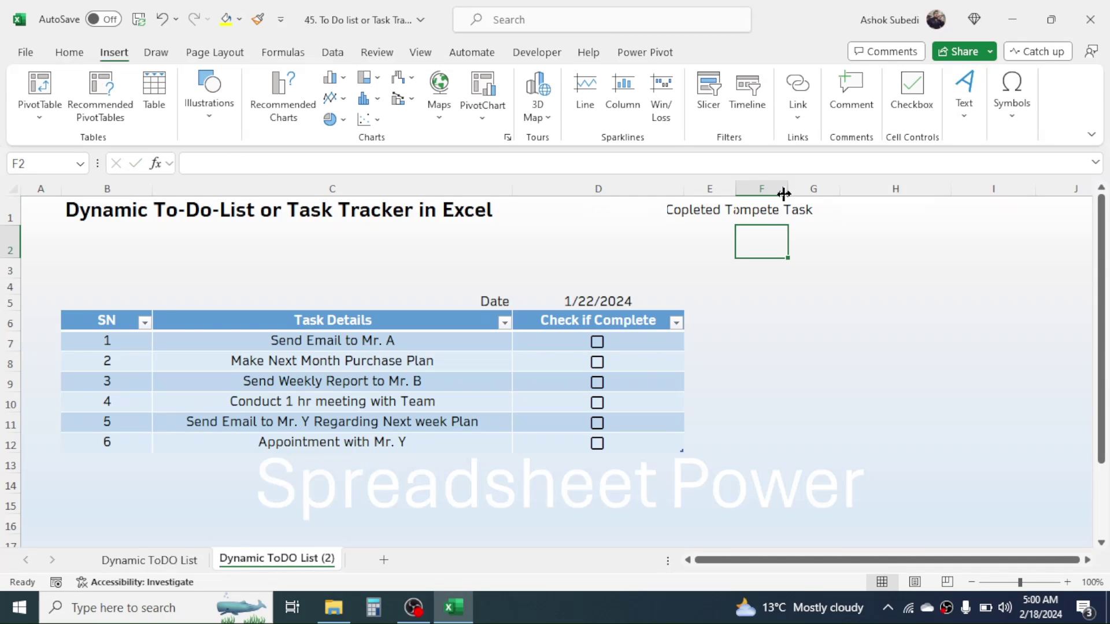
Autofit columns E and F to fit their labels.
double_click(785, 191)
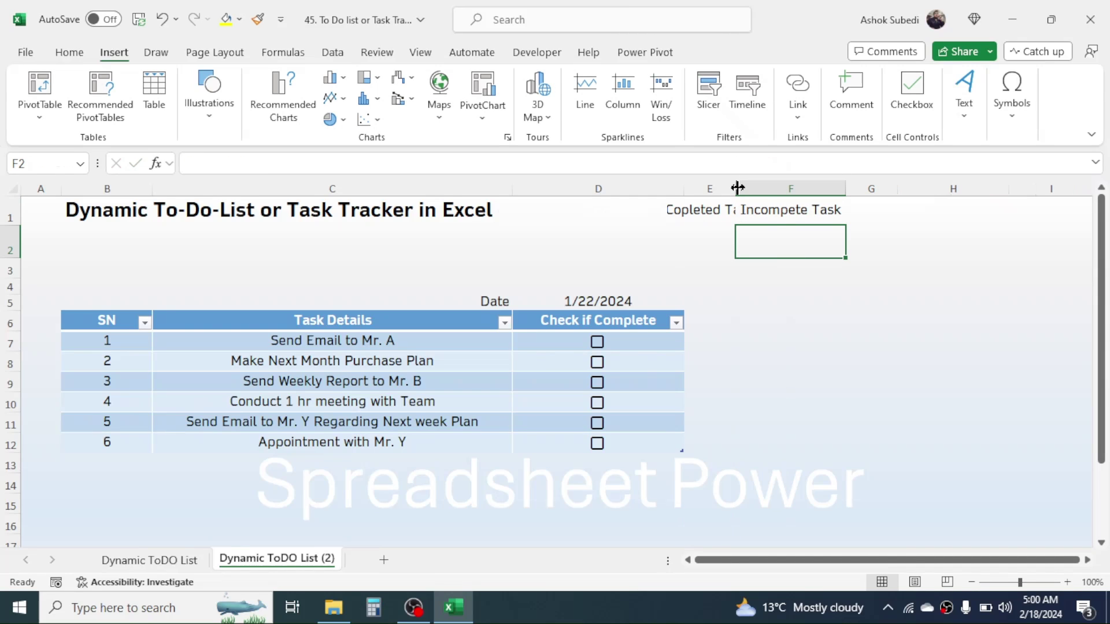
double_click(737, 188)
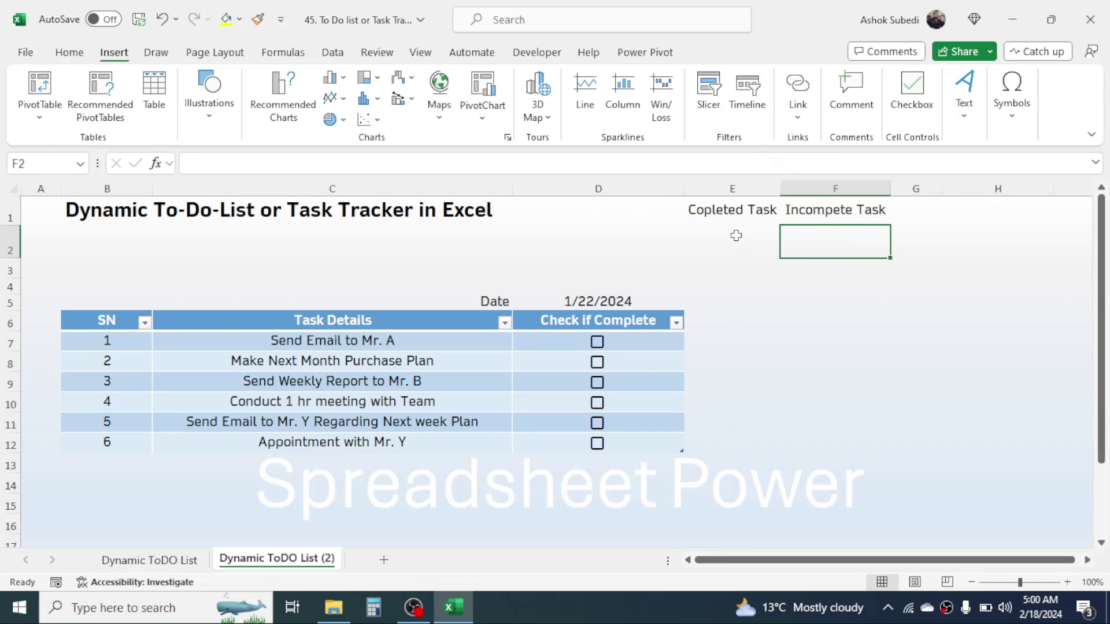
left_click(734, 222)
left_click(740, 240)
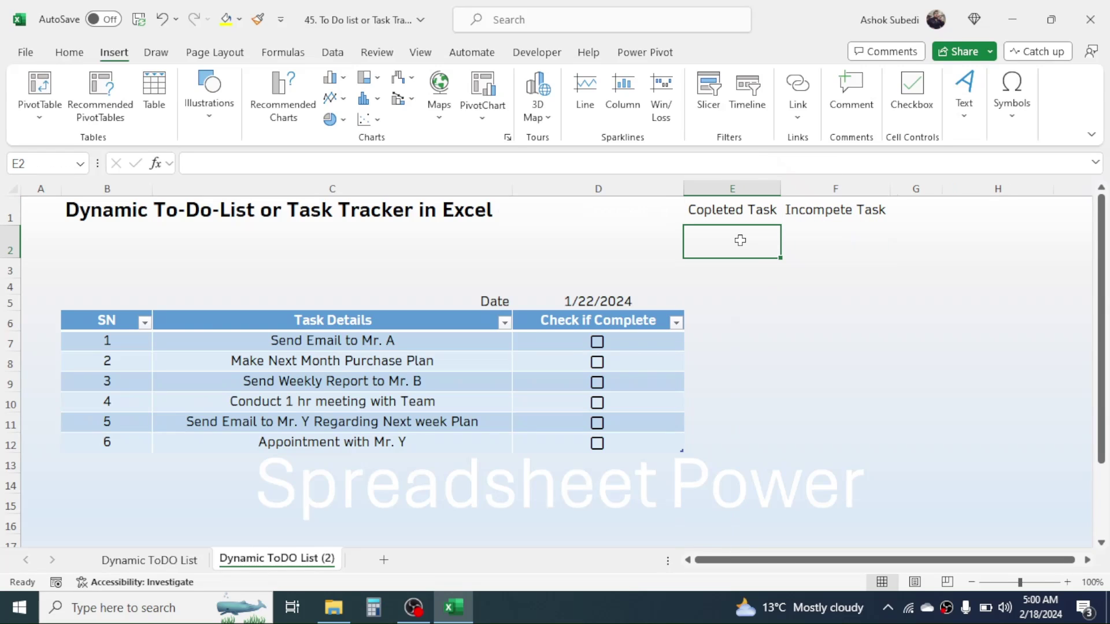
Enter =COUNTIF(Table2[Check if Complete],TRUE)/COUNTA(Table2[Task Details]) in E2.
type("=")
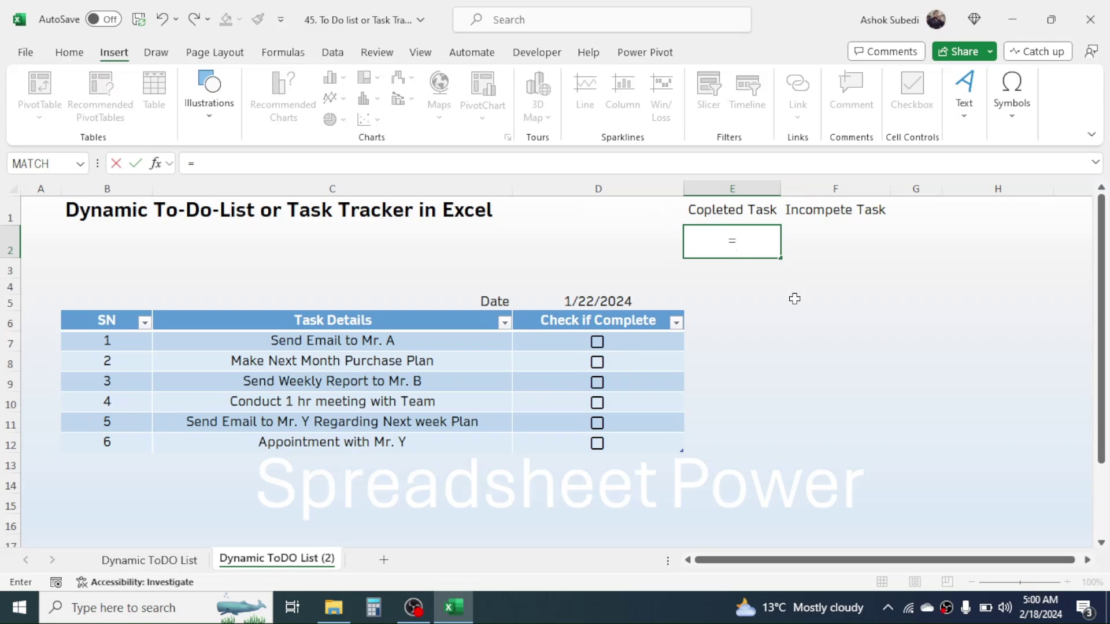
type("COU")
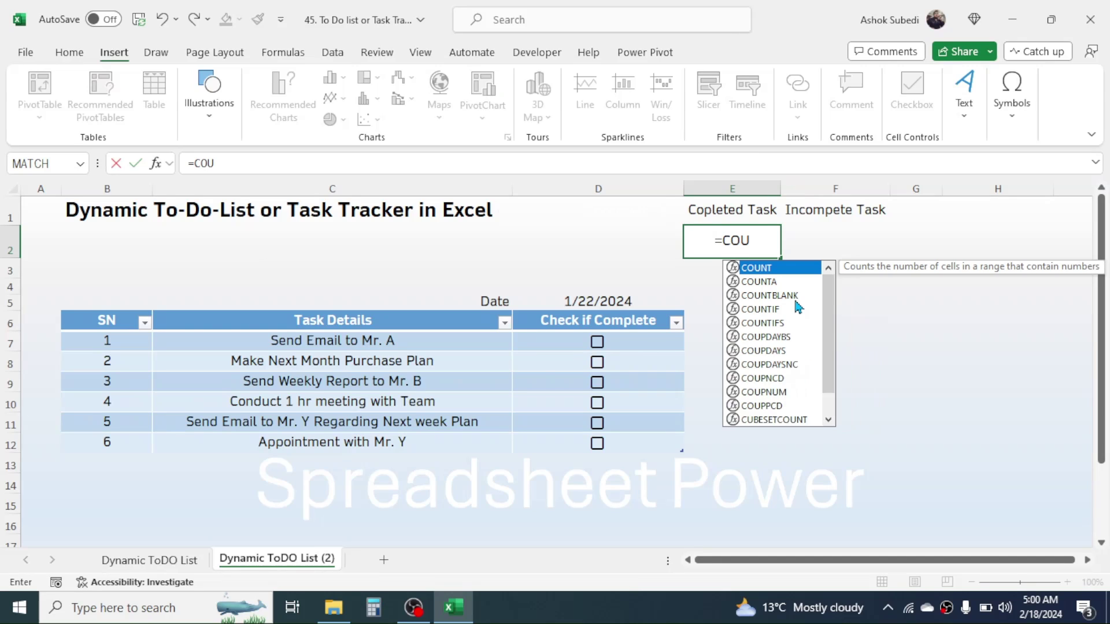
type("NTIF")
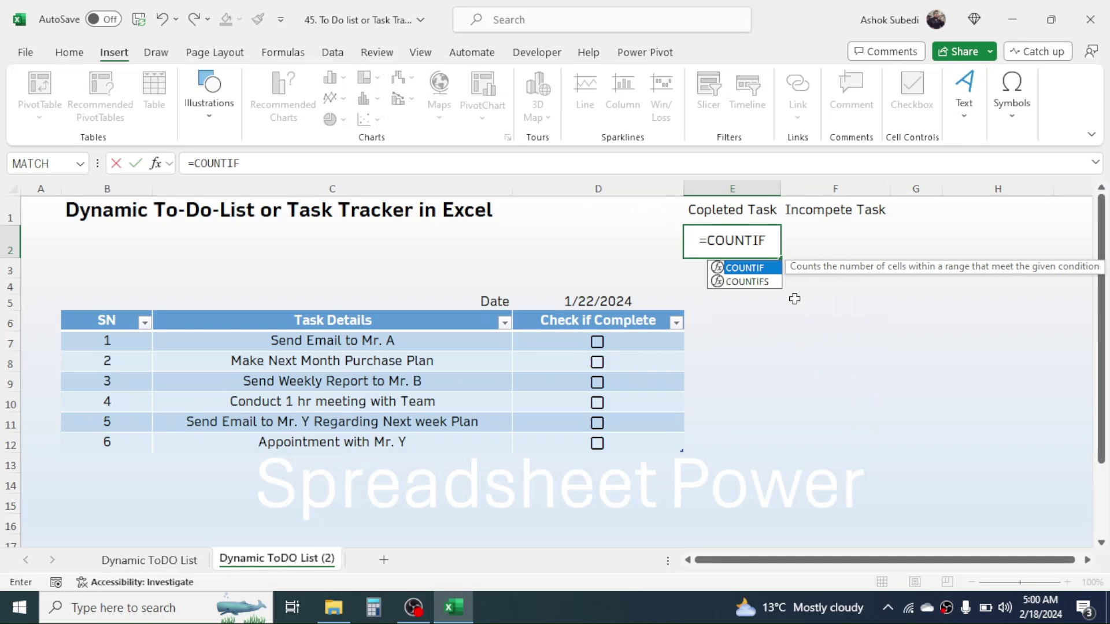
type("(")
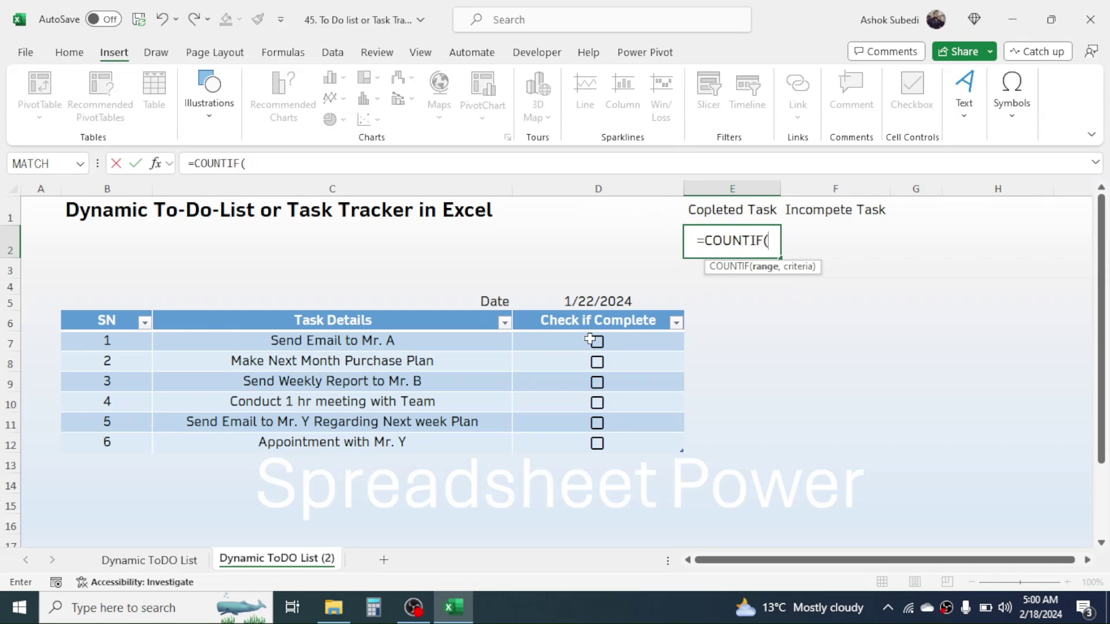
left_click_drag(560, 342, 548, 449)
type(",")
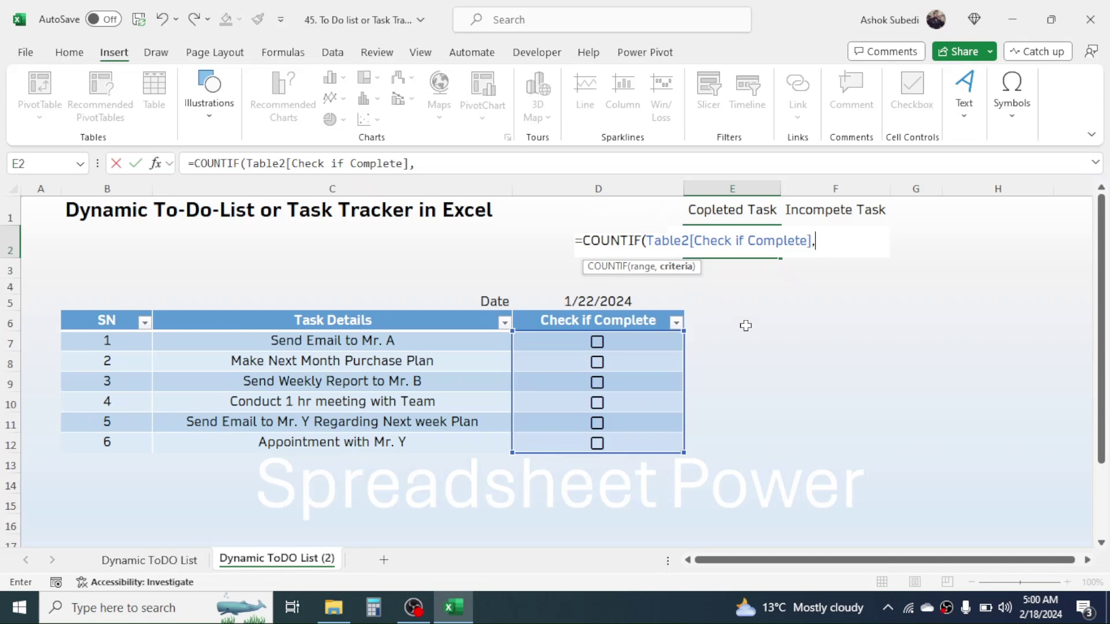
type("TRUE")
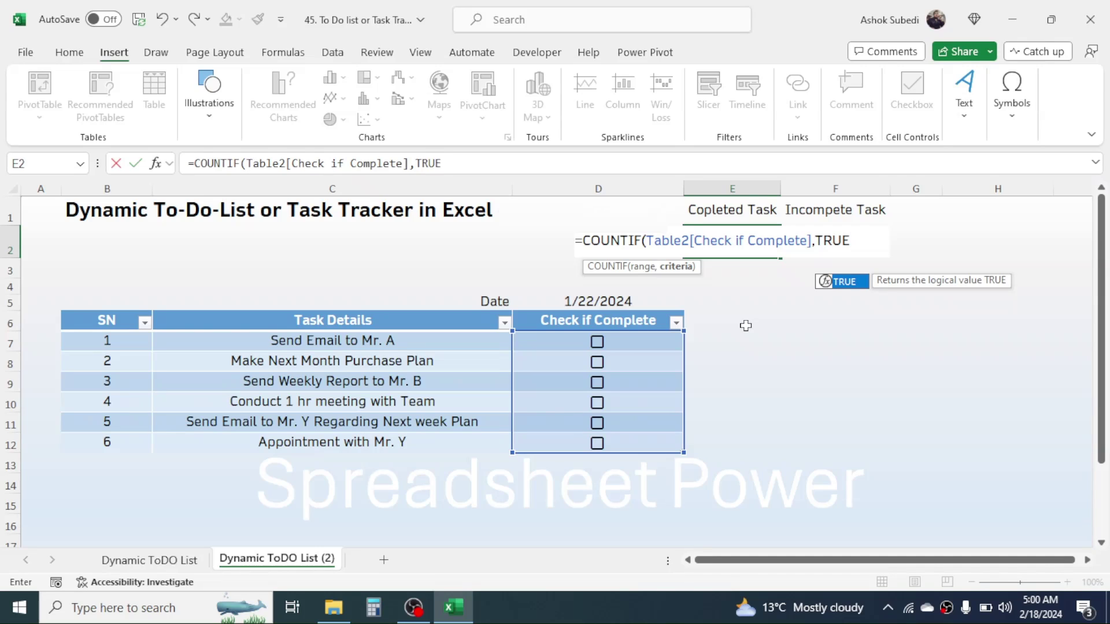
type(")/")
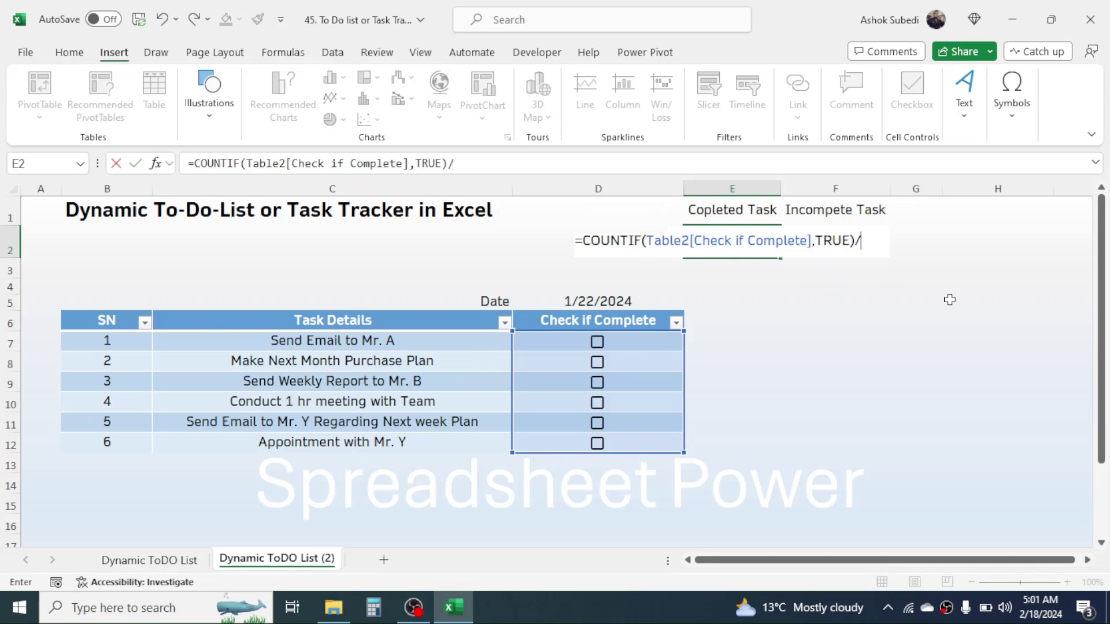
type("COU")
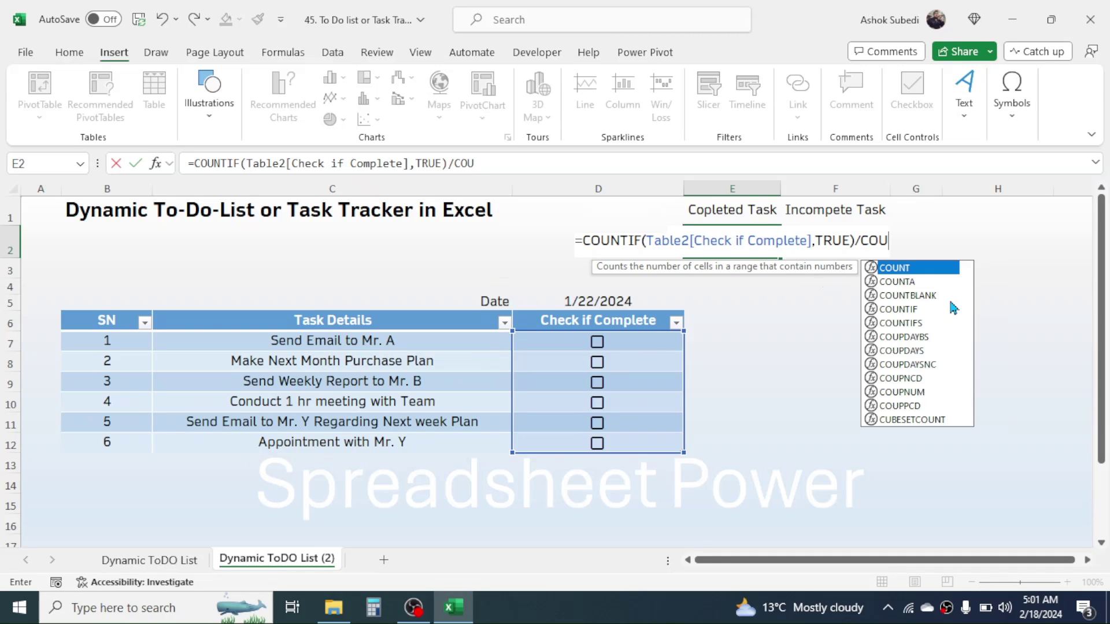
type("NTA(")
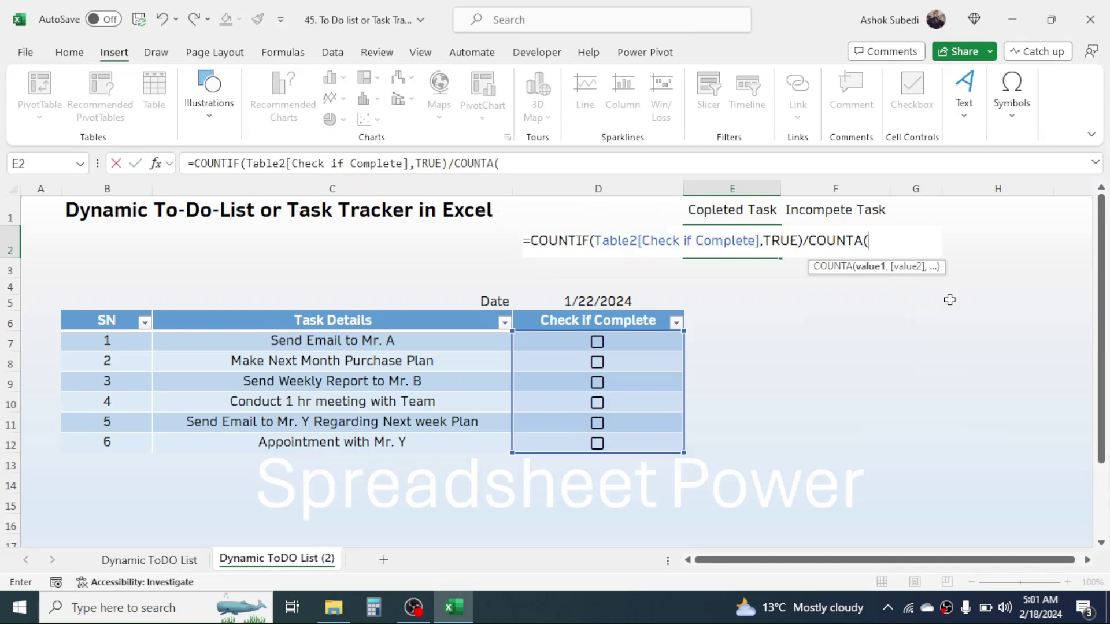
left_click_drag(373, 344, 362, 443)
type(")")
key("Return")
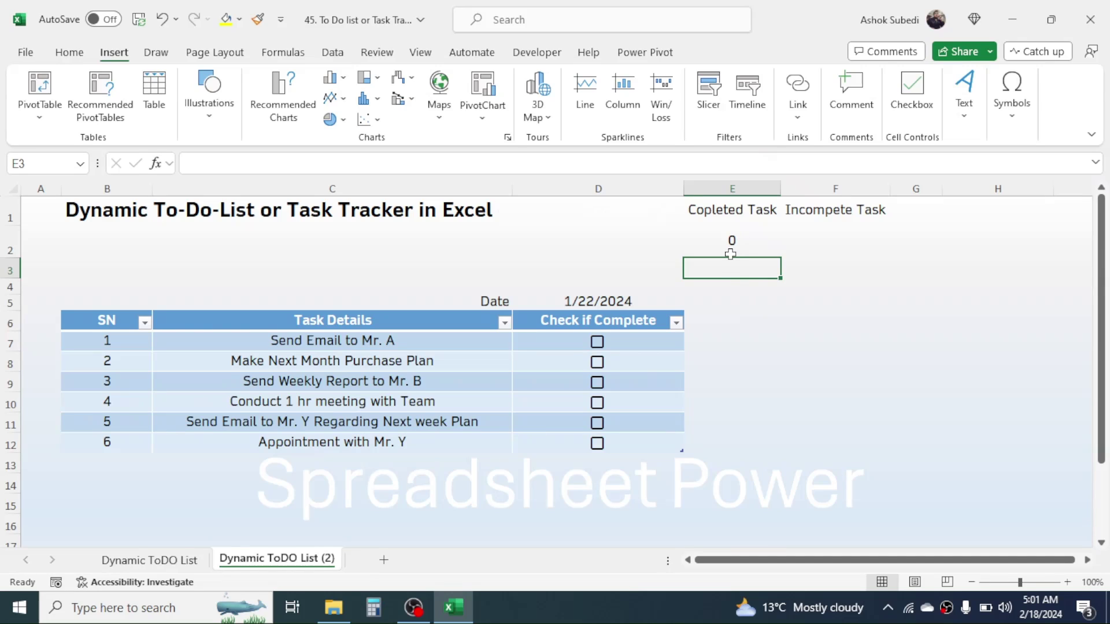
Tick the first two tasks to test, making E2 show 0.333333333.
left_click(596, 342)
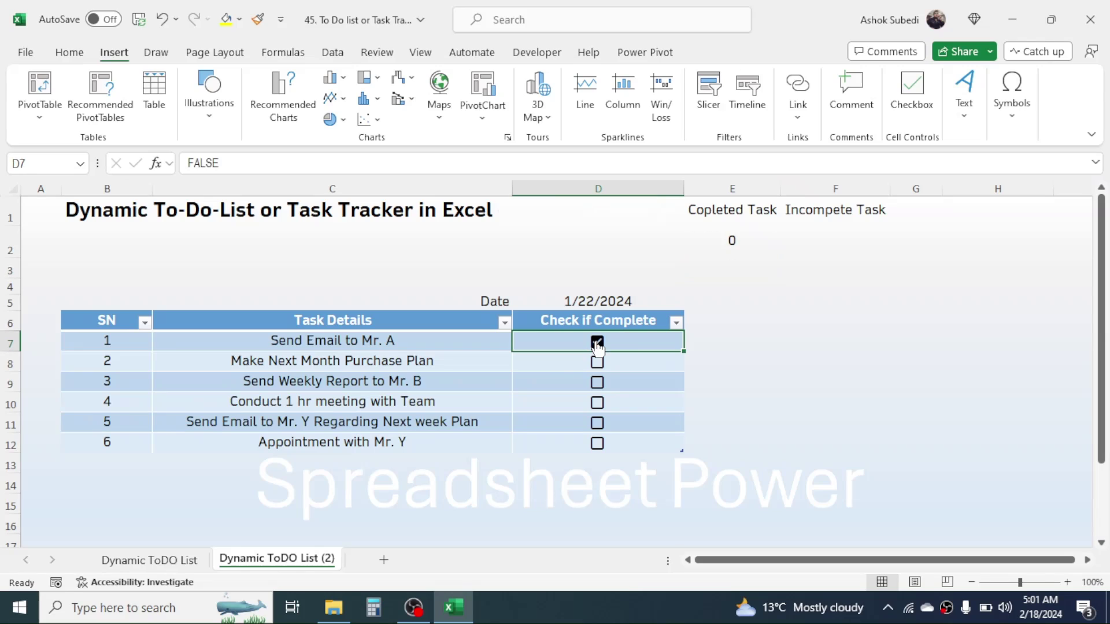
left_click(596, 369)
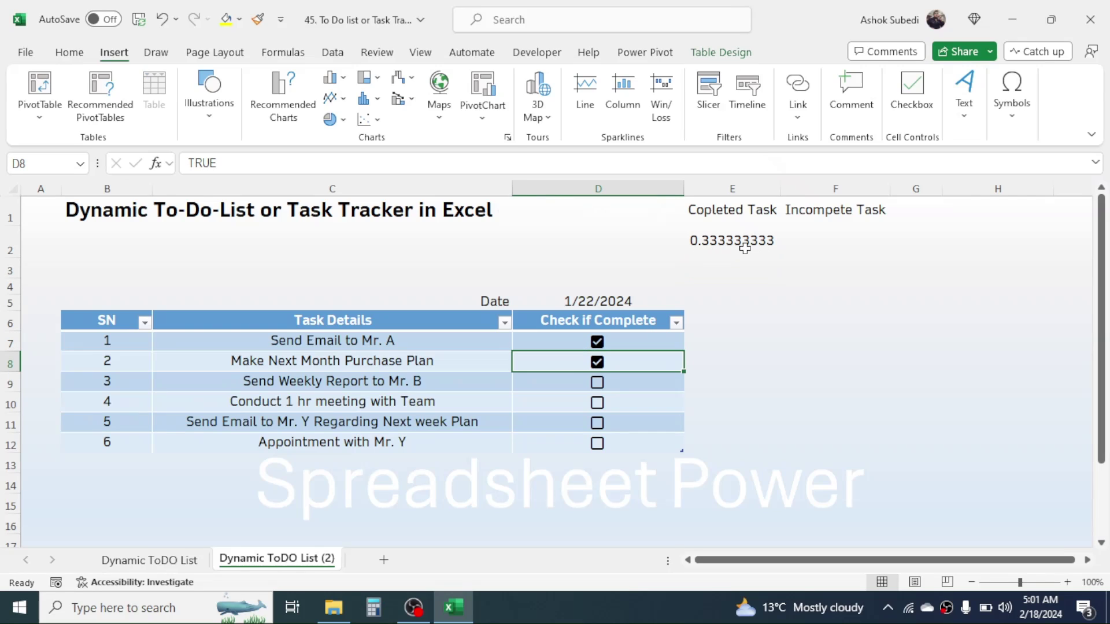
left_click(721, 244)
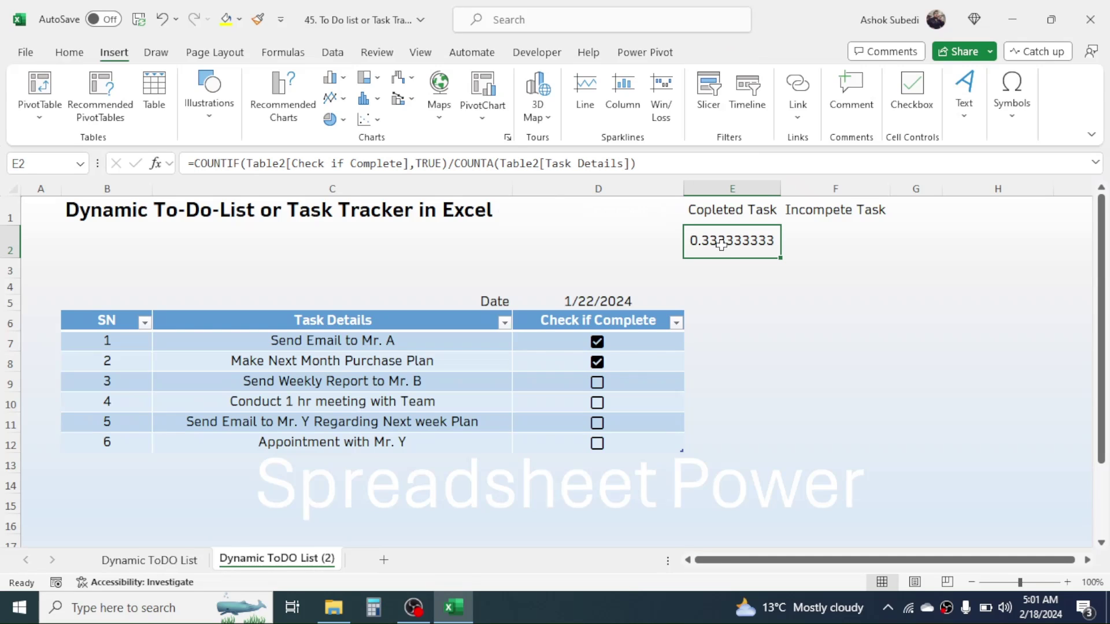
Format E2 as a percentage and enter =100%-E2 in F2.
left_click(69, 53)
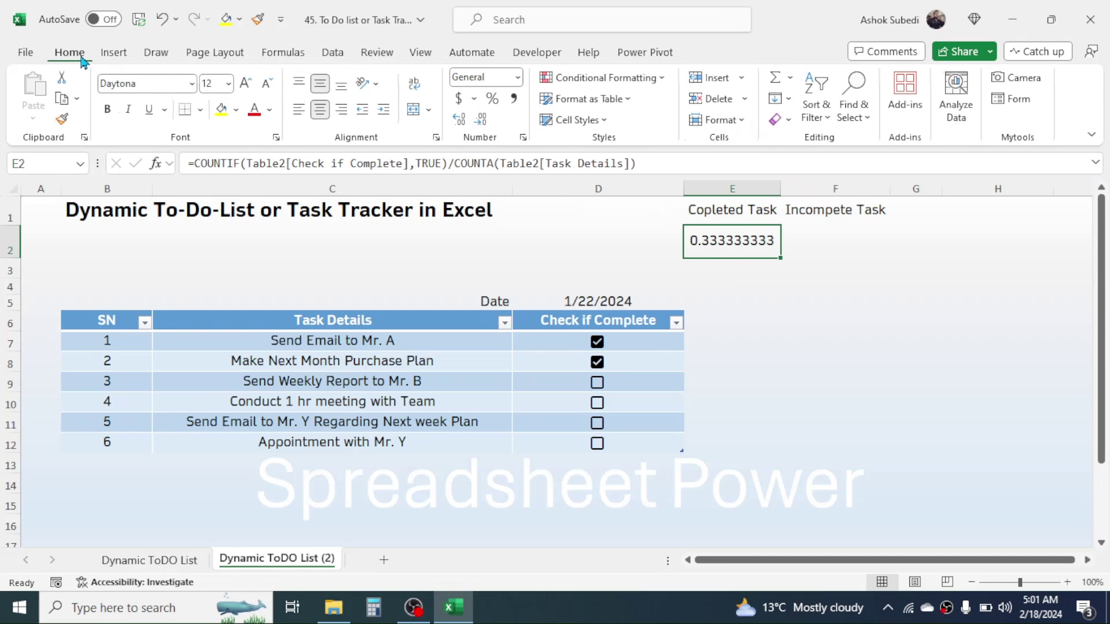
left_click(493, 100)
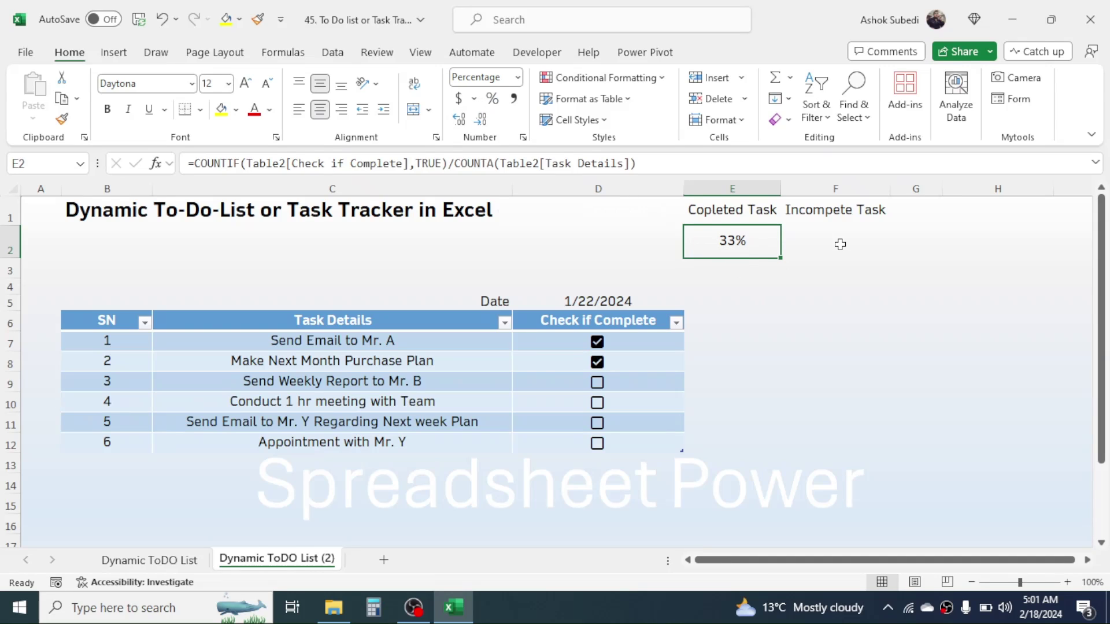
left_click(821, 237)
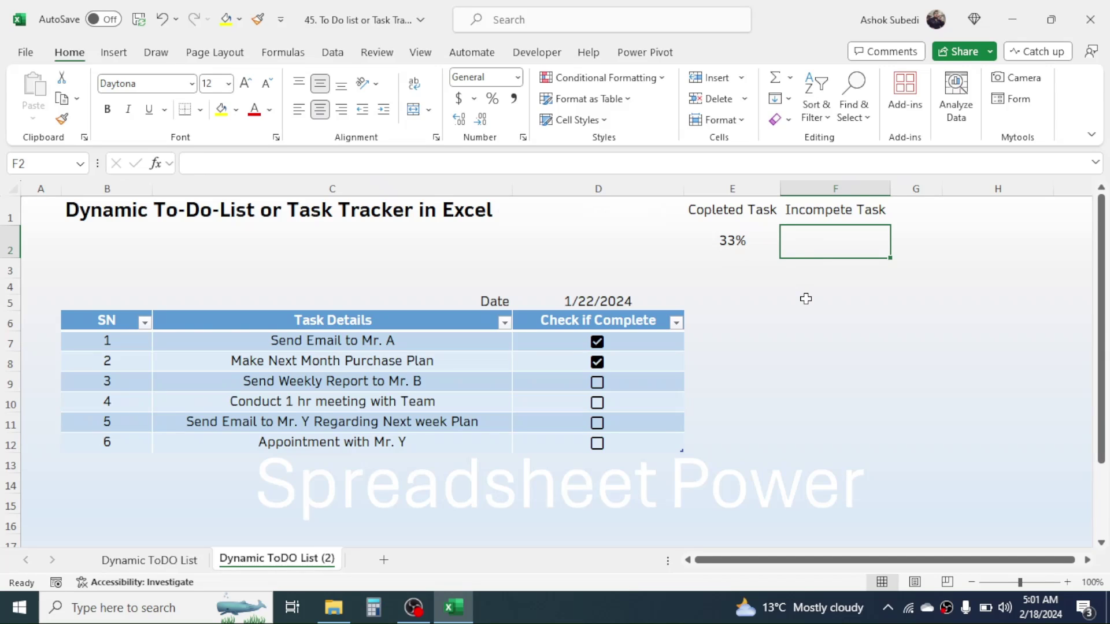
type("=100")
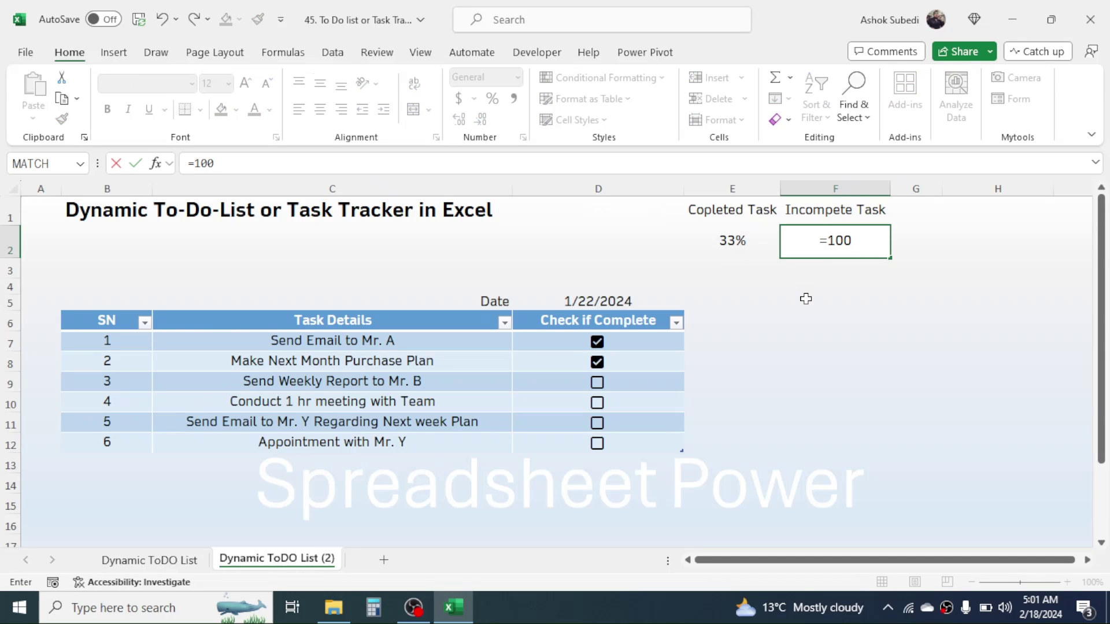
type("%-")
left_click(746, 240)
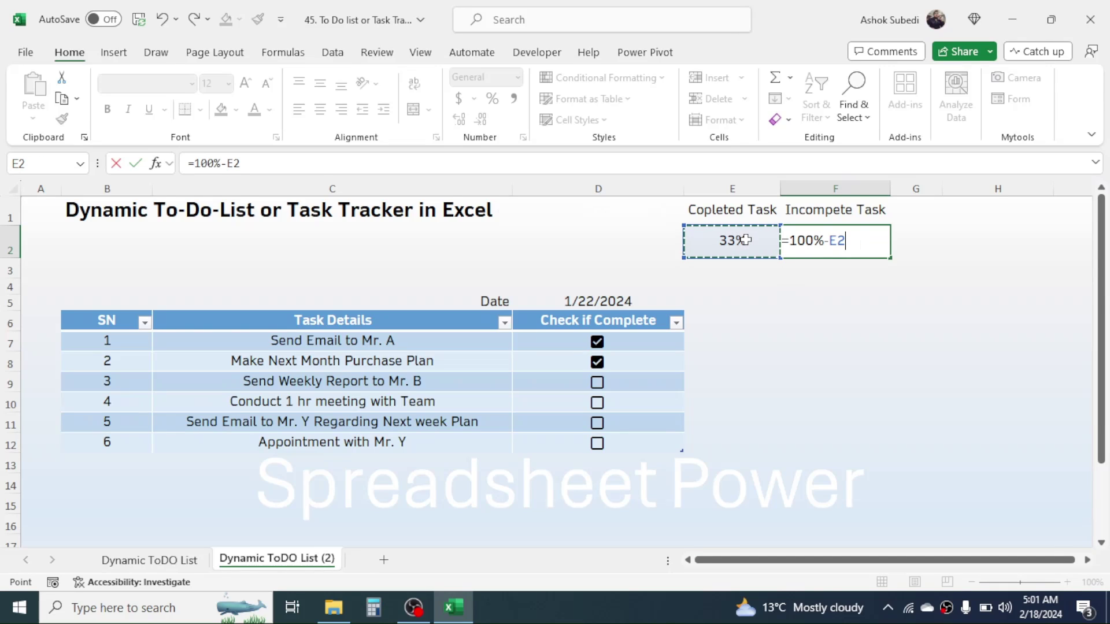
key("Return")
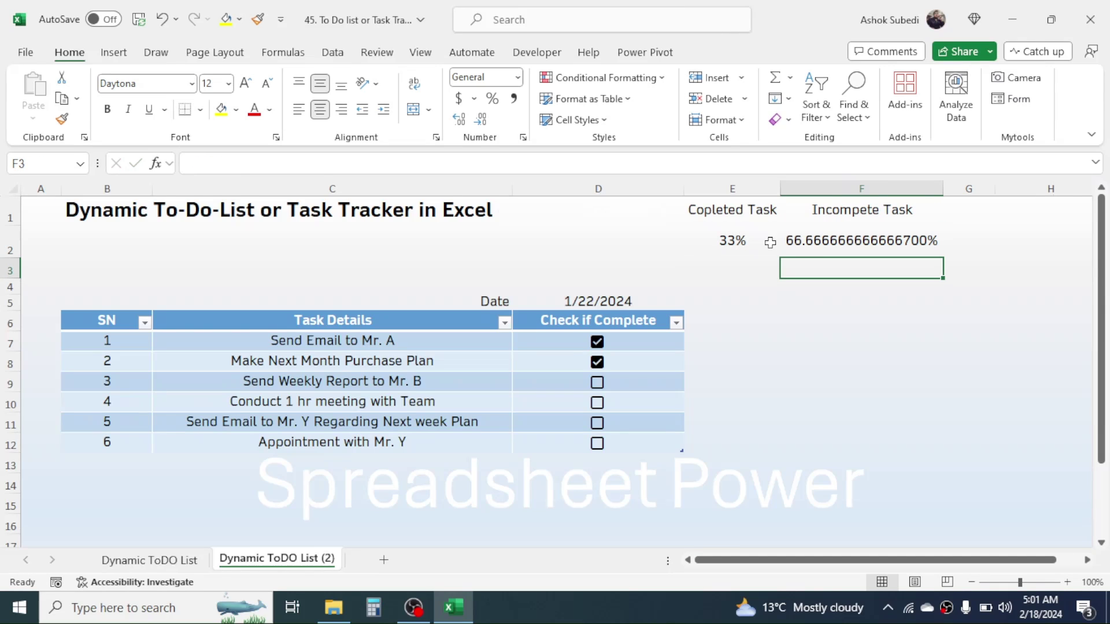
Remove F2's decimal places so it shows a whole 67%.
left_click(831, 239)
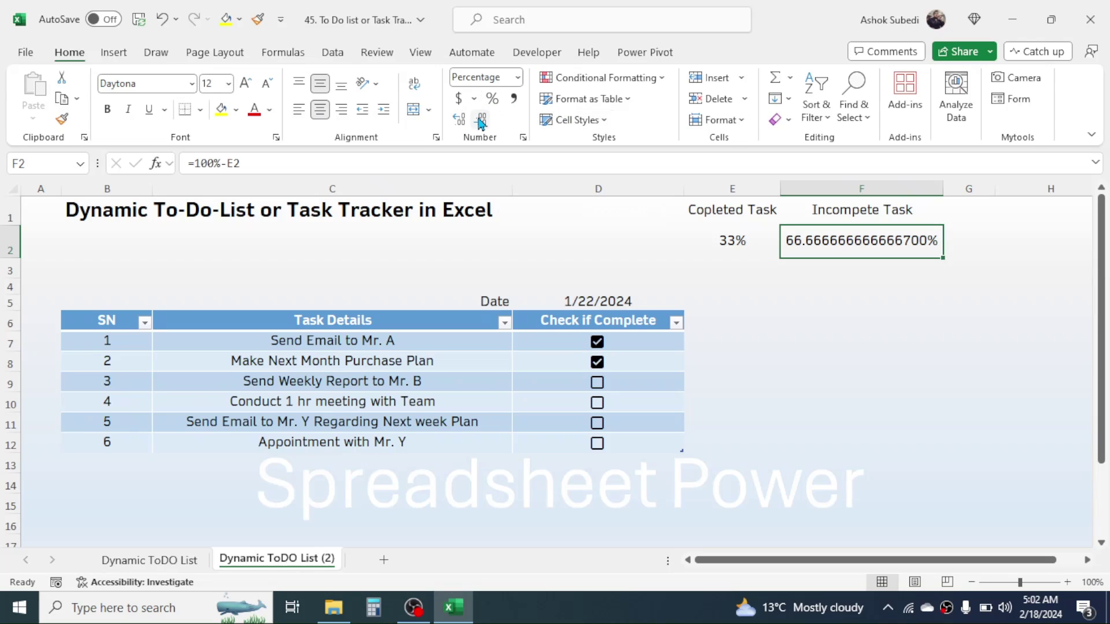
left_click(480, 121)
left_click(480, 122)
left_click(479, 121)
left_click(480, 122)
left_click(480, 121)
left_click(480, 121)
left_click(480, 122)
left_click(480, 121)
left_click(480, 121)
left_click(480, 122)
left_click(480, 122)
left_click(480, 121)
left_click(480, 121)
left_click(719, 345)
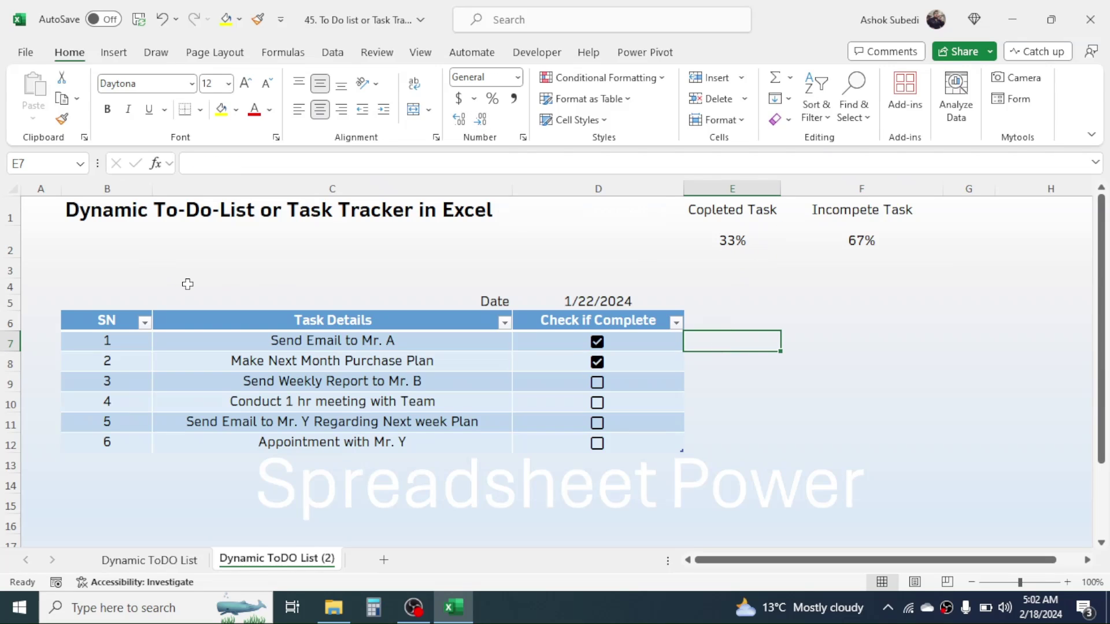
left_click_drag(725, 242, 832, 239)
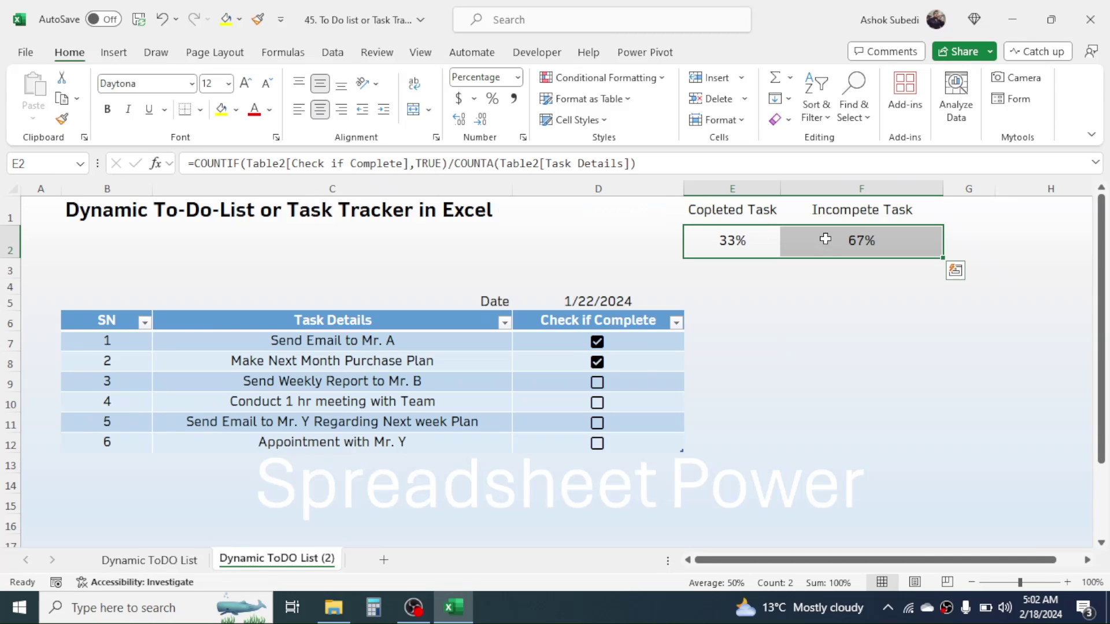
Insert a stacked bar chart of E2:F2, switched to one 33%/67% bar.
left_click(113, 52)
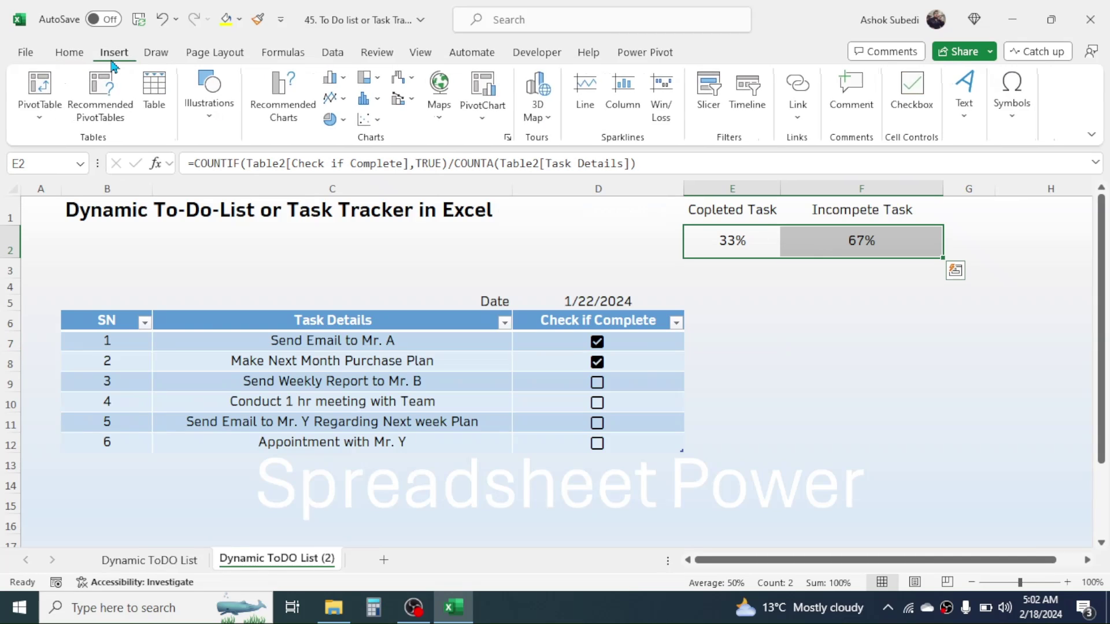
left_click(343, 81)
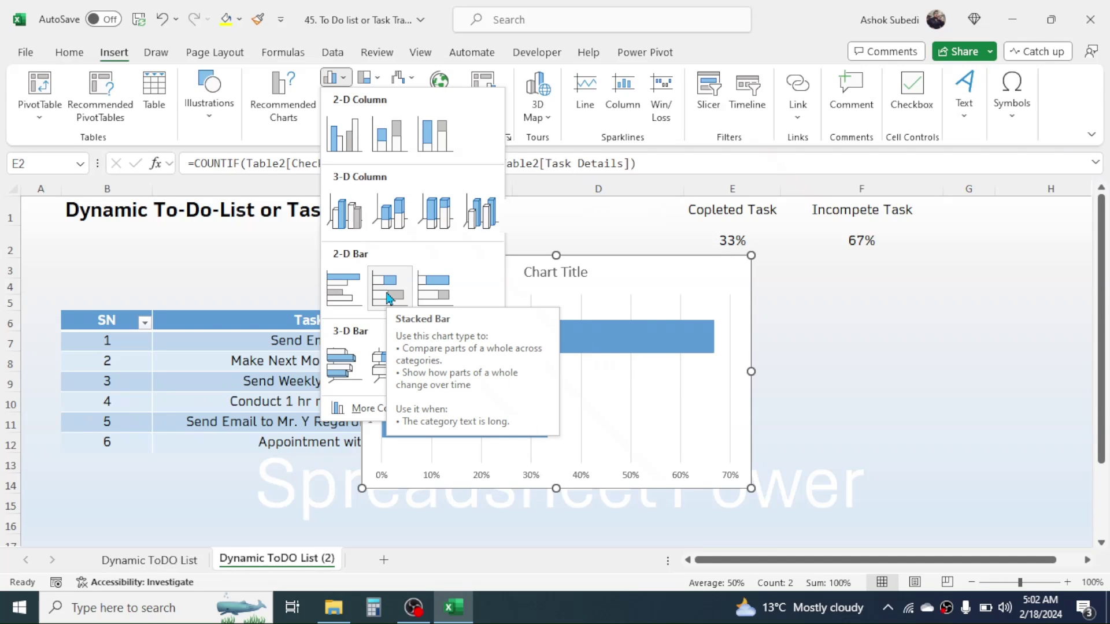
left_click(389, 294)
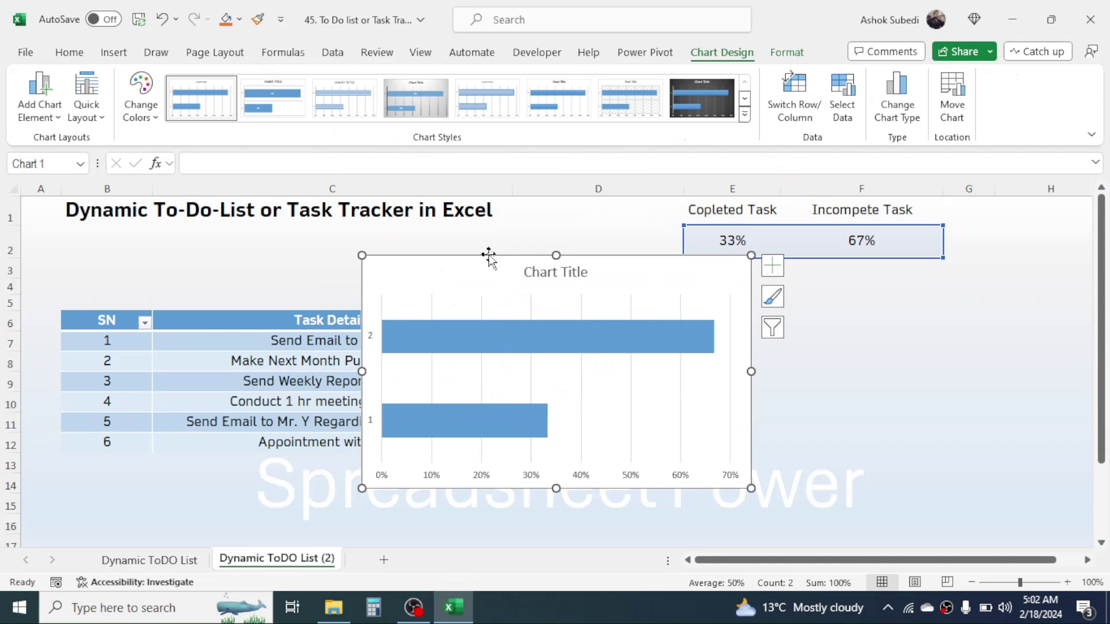
left_click(790, 104)
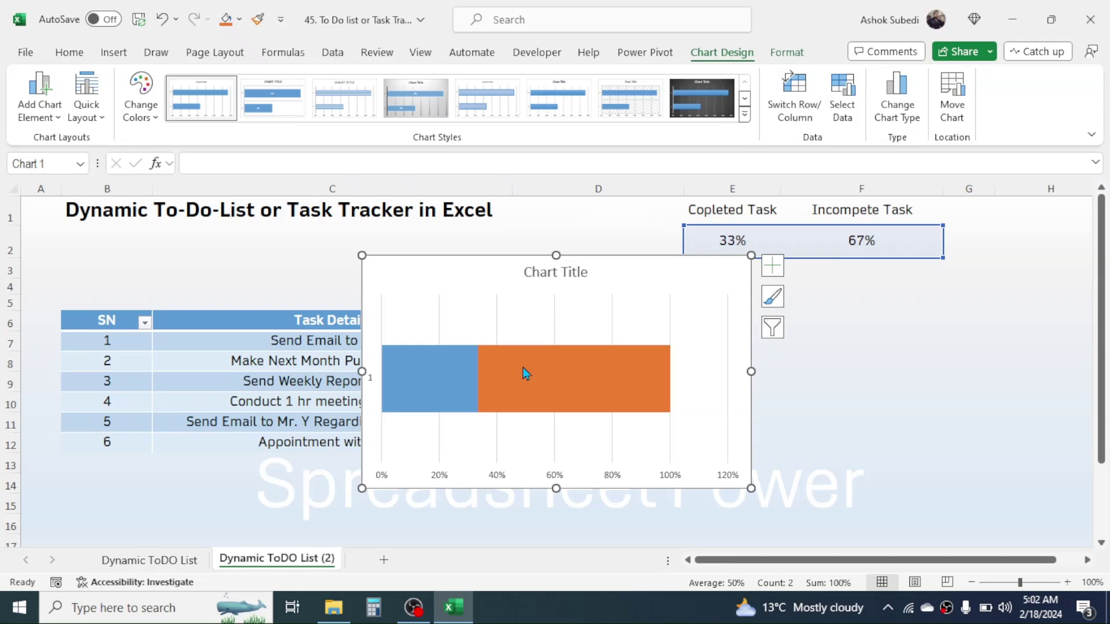
left_click(500, 480)
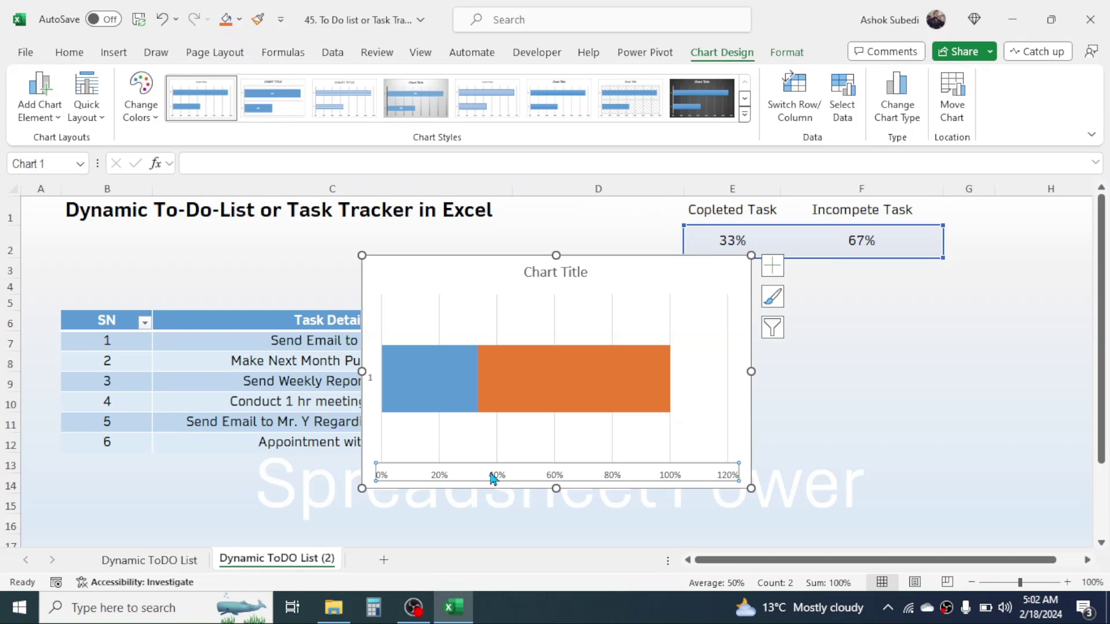
Set the value axis bounds to minimum 0 and maximum 1.0.
right_click(493, 477)
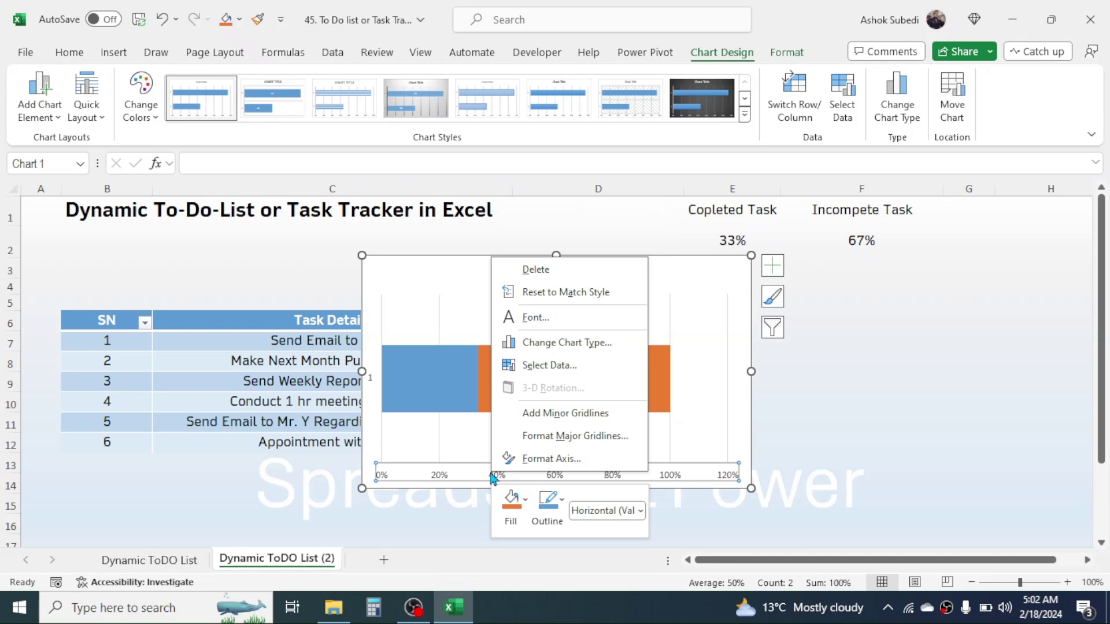
left_click(525, 461)
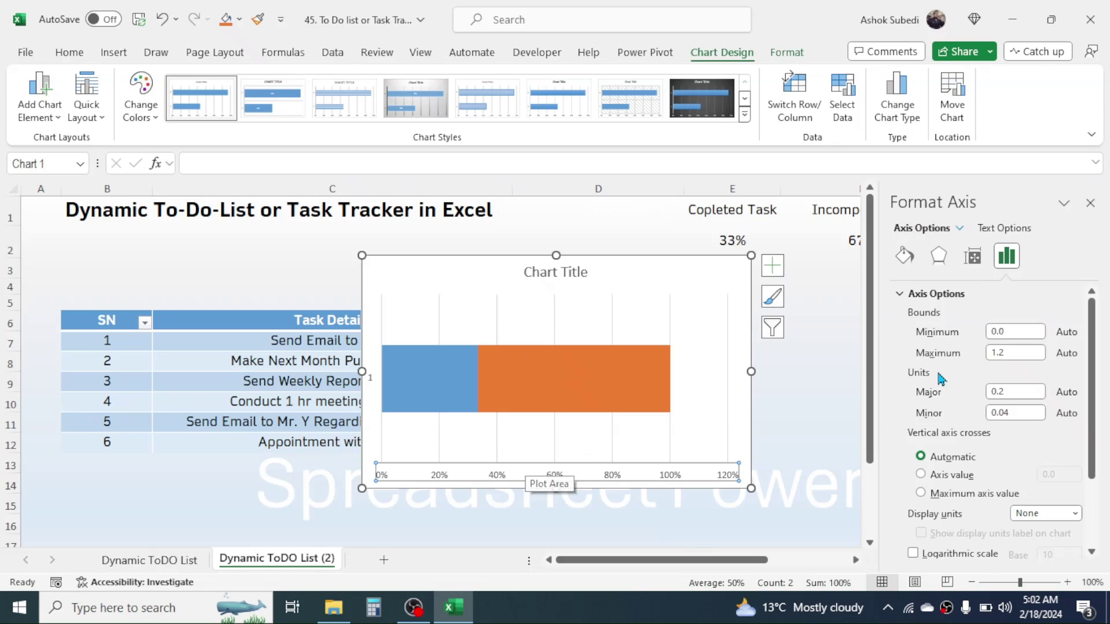
left_click(1010, 334)
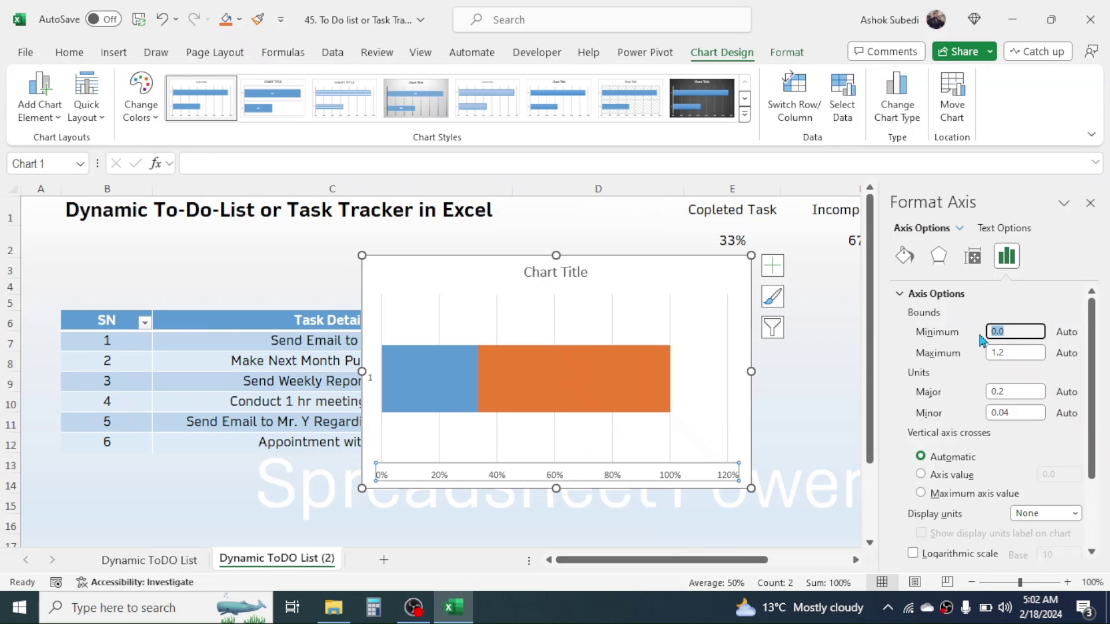
type("0")
left_click(992, 354)
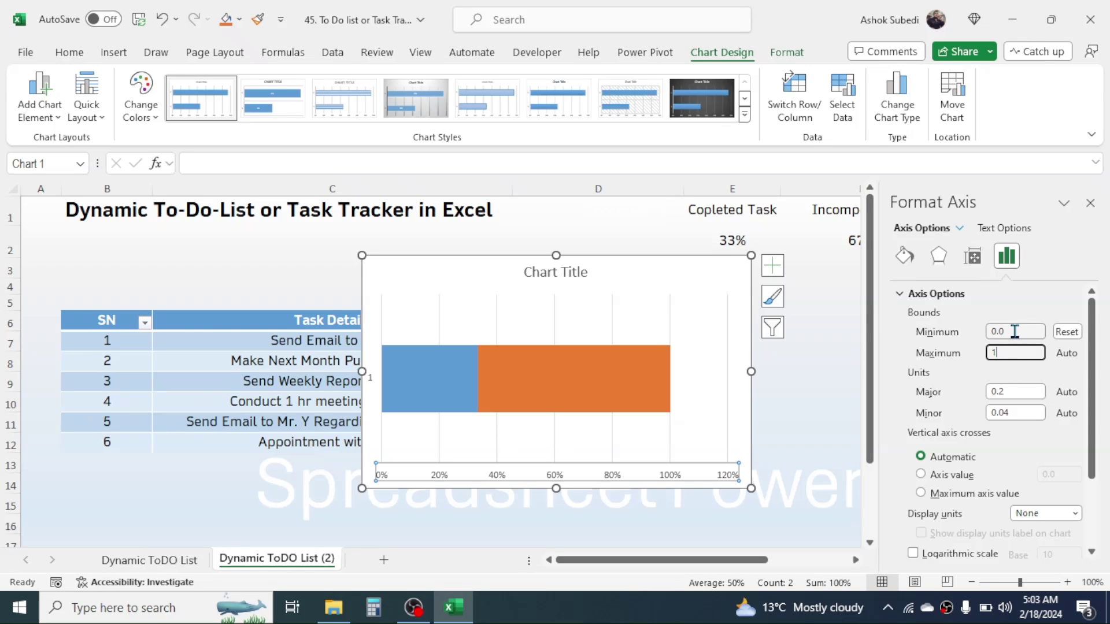
left_click(1014, 331)
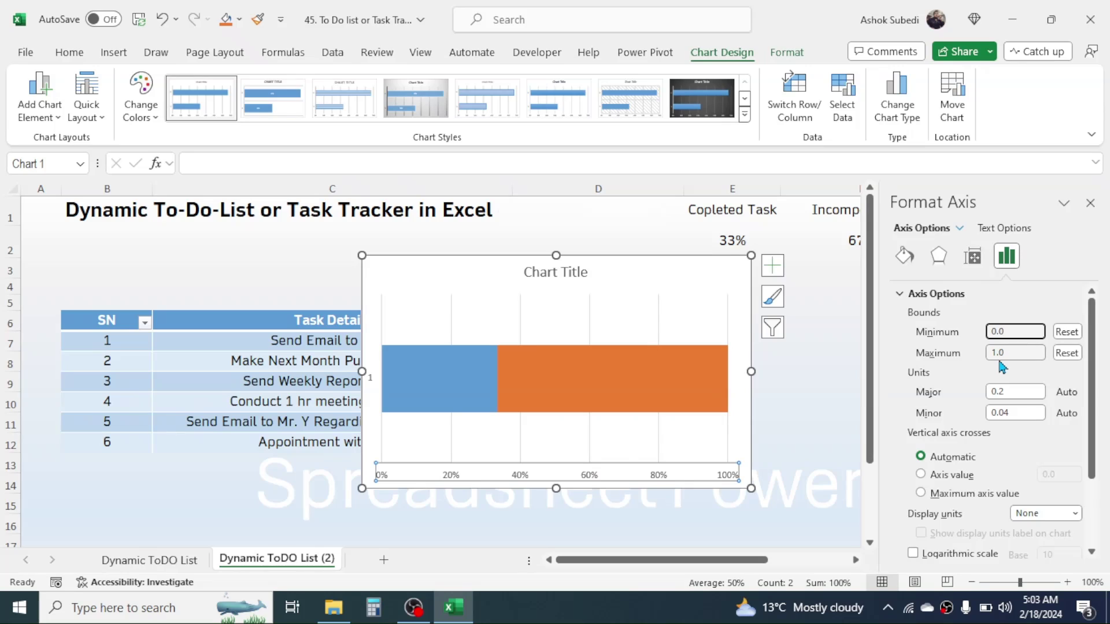
left_click(1089, 205)
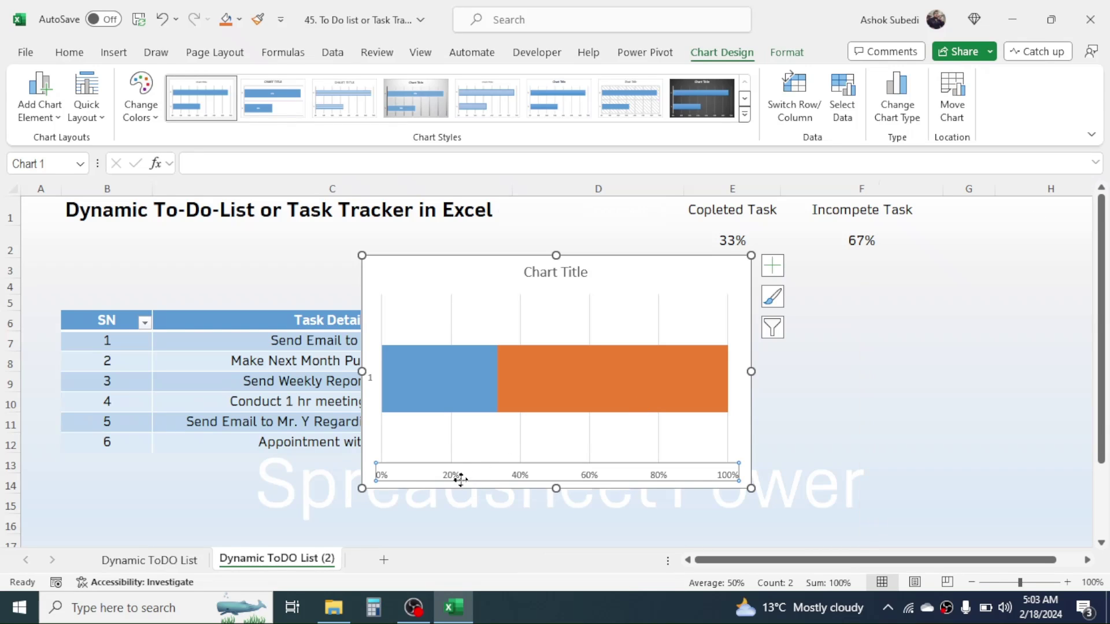
Delete the chart's horizontal axis, title and vertical axis.
left_click(453, 517)
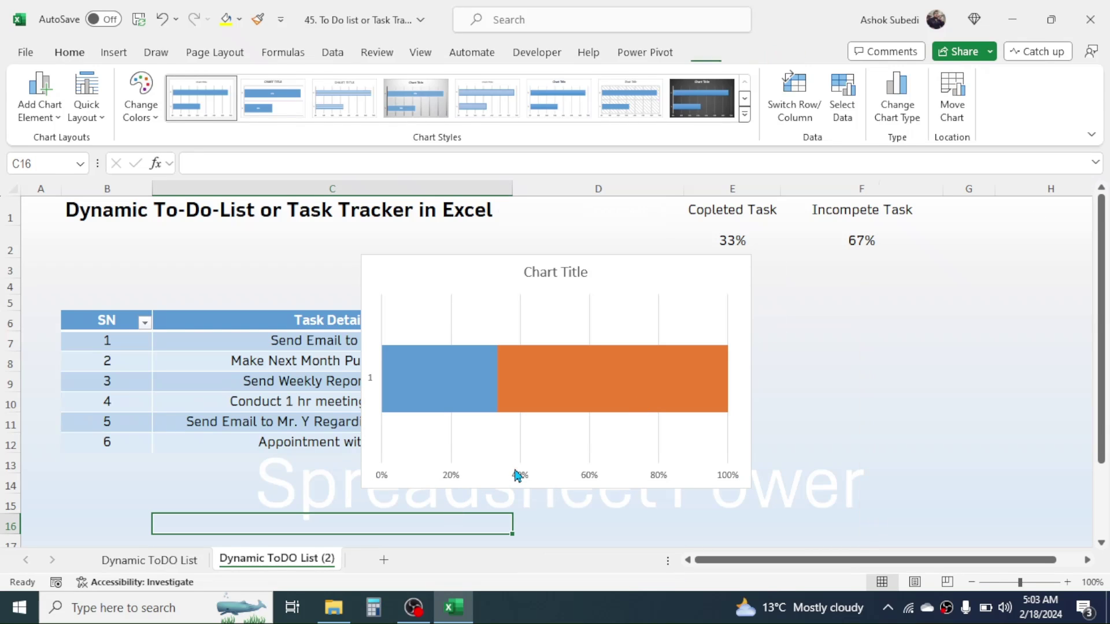
left_click(518, 475)
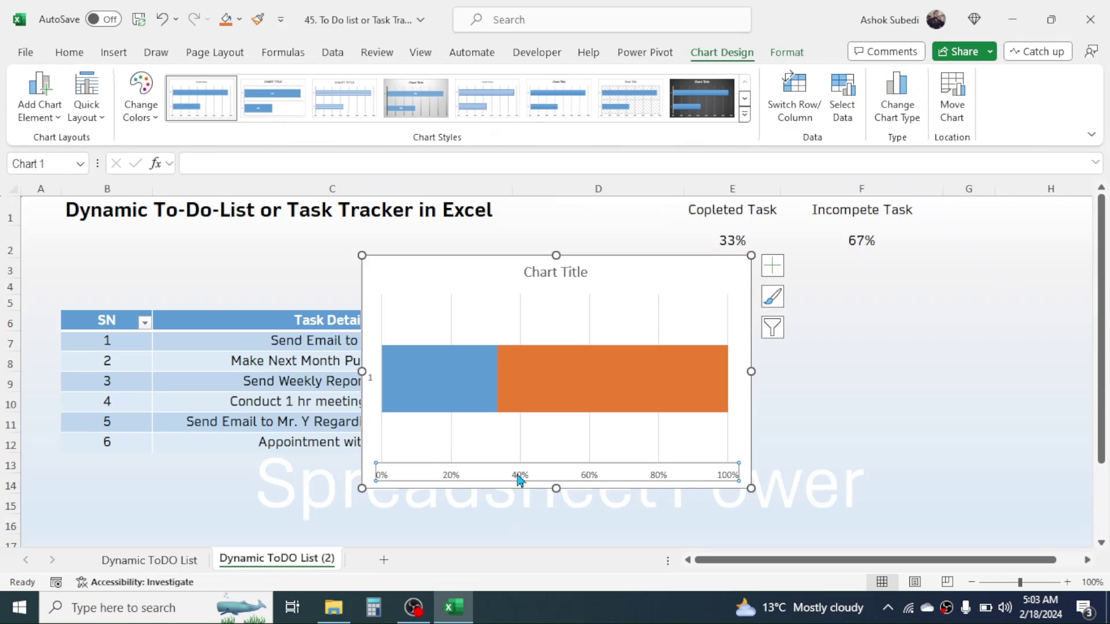
key("Delete")
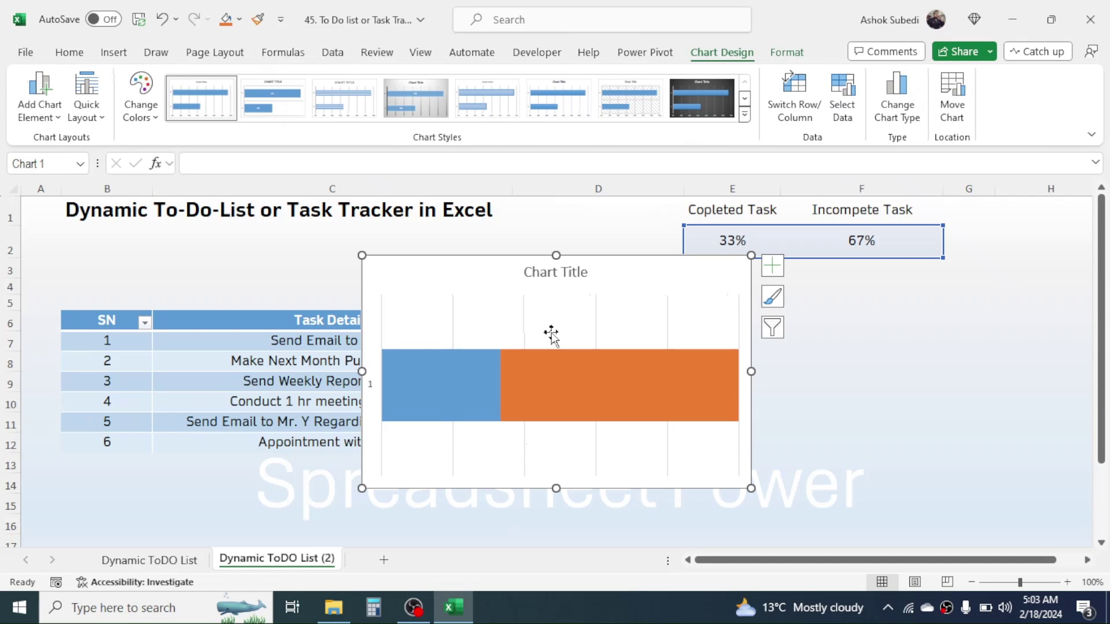
left_click(544, 274)
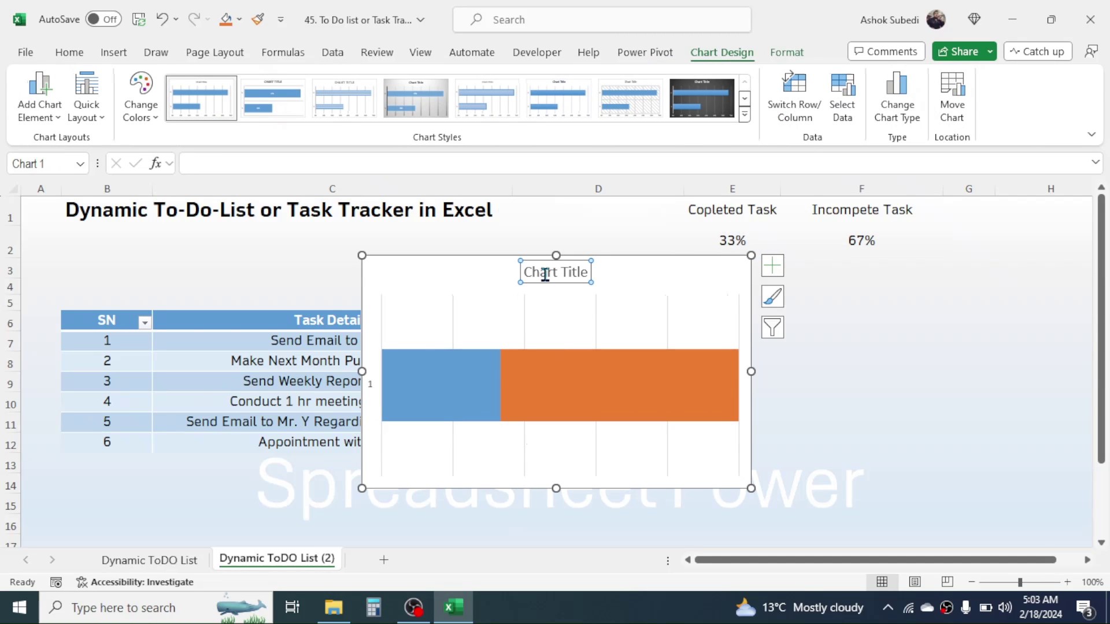
key("Delete")
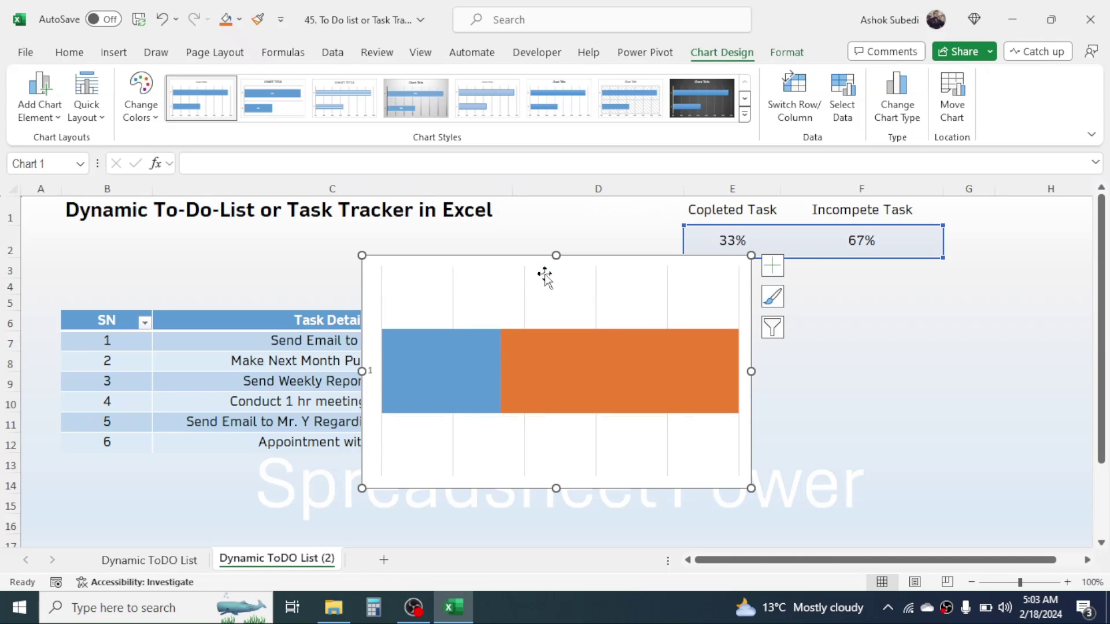
left_click(373, 380)
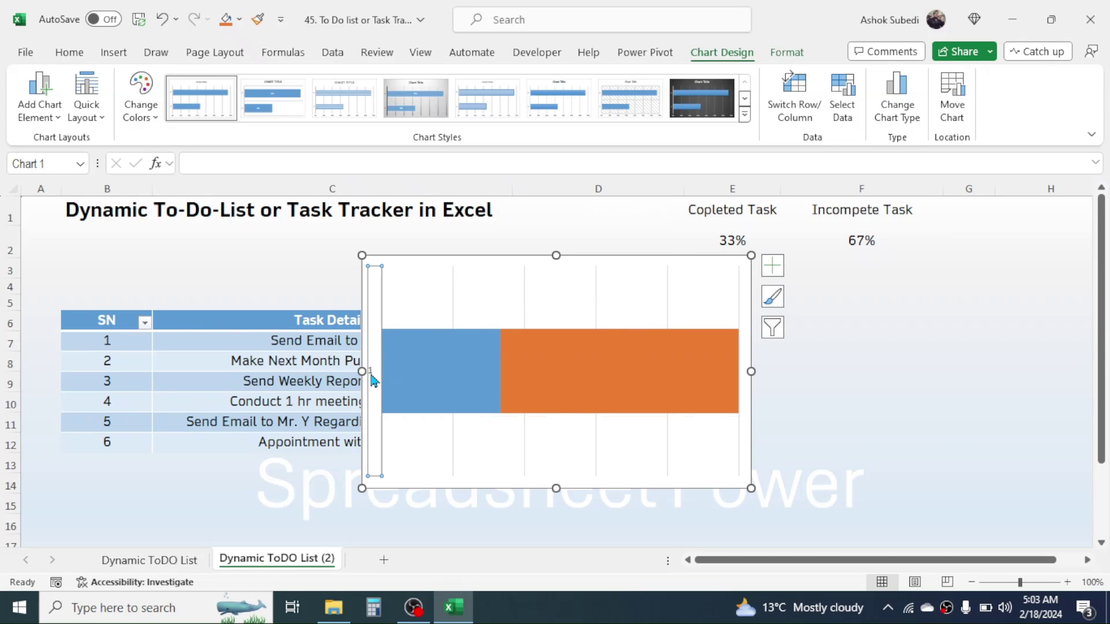
key("Delete")
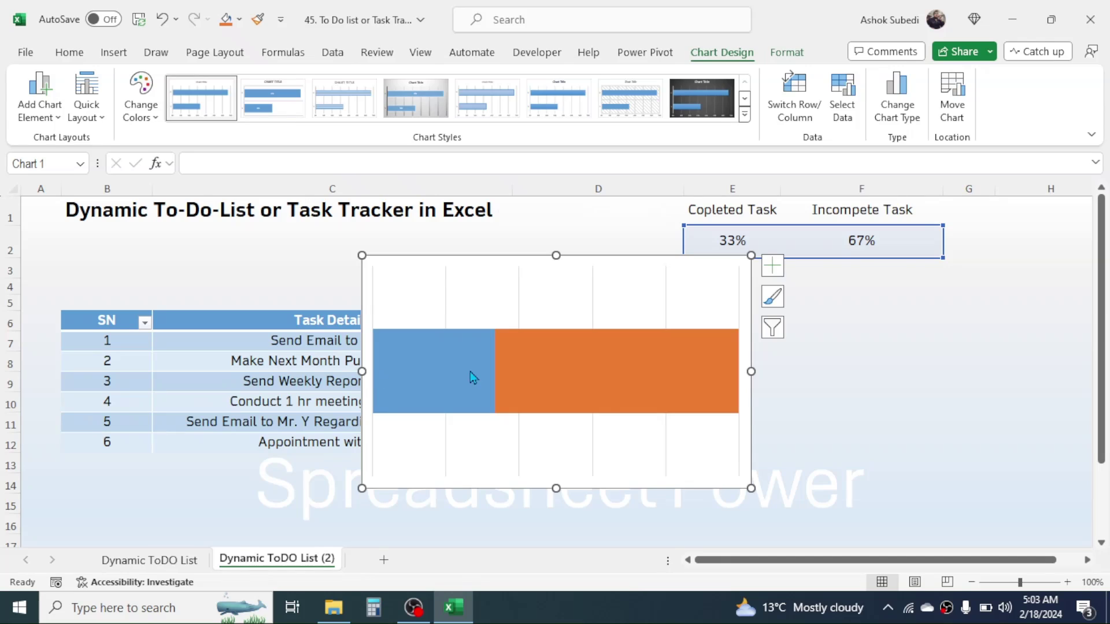
Set the data series gap width to 0% and shrink the chart to a thin strip.
mouse_move(461, 366)
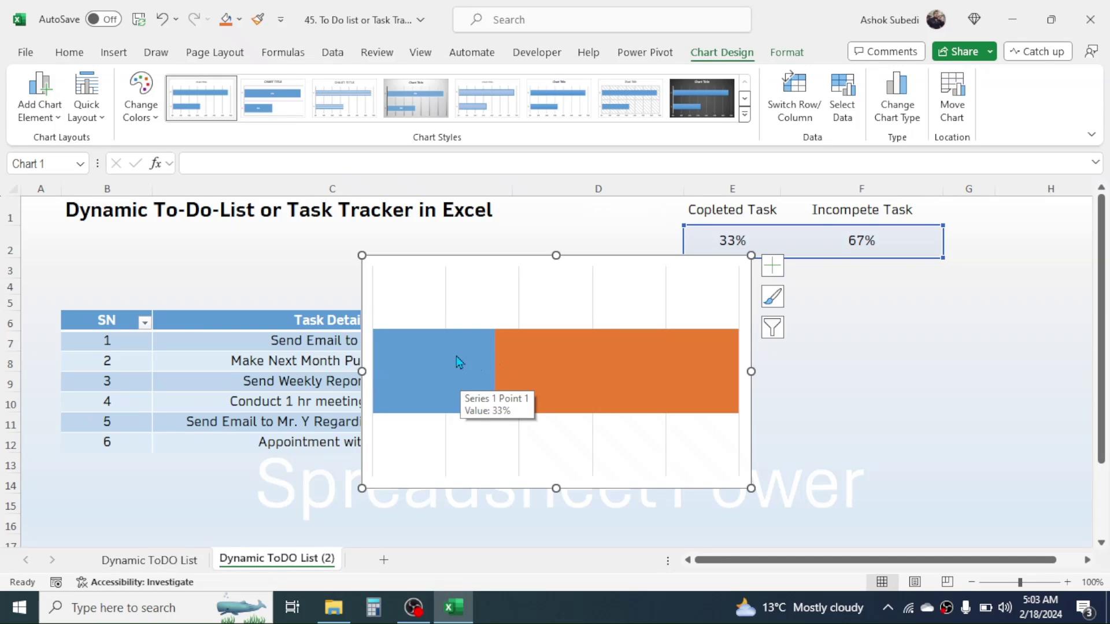
left_click(455, 369)
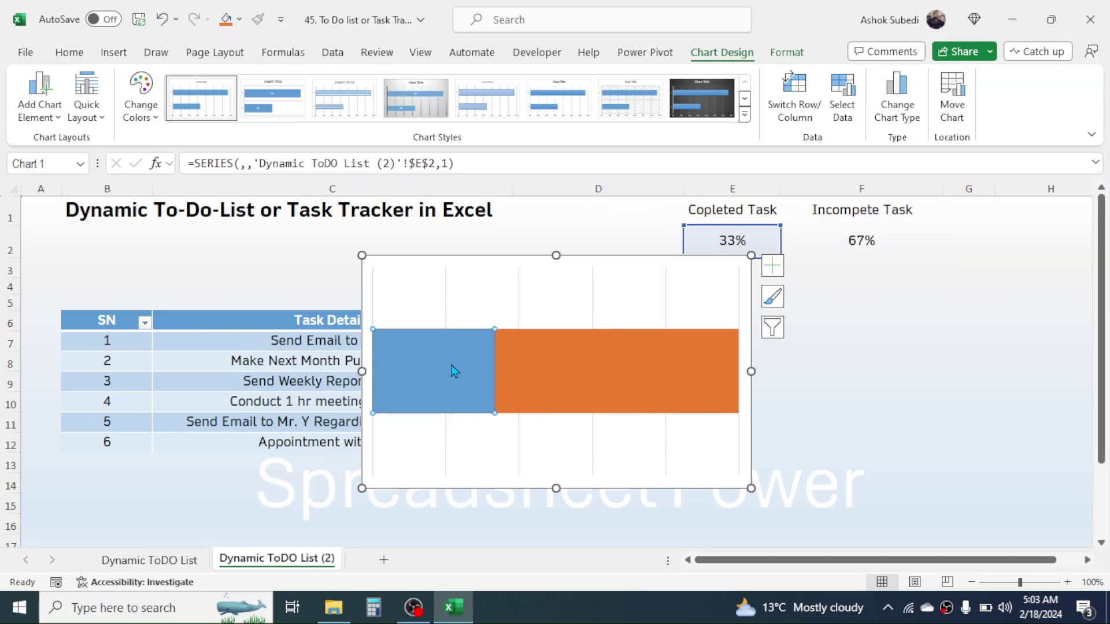
right_click(454, 371)
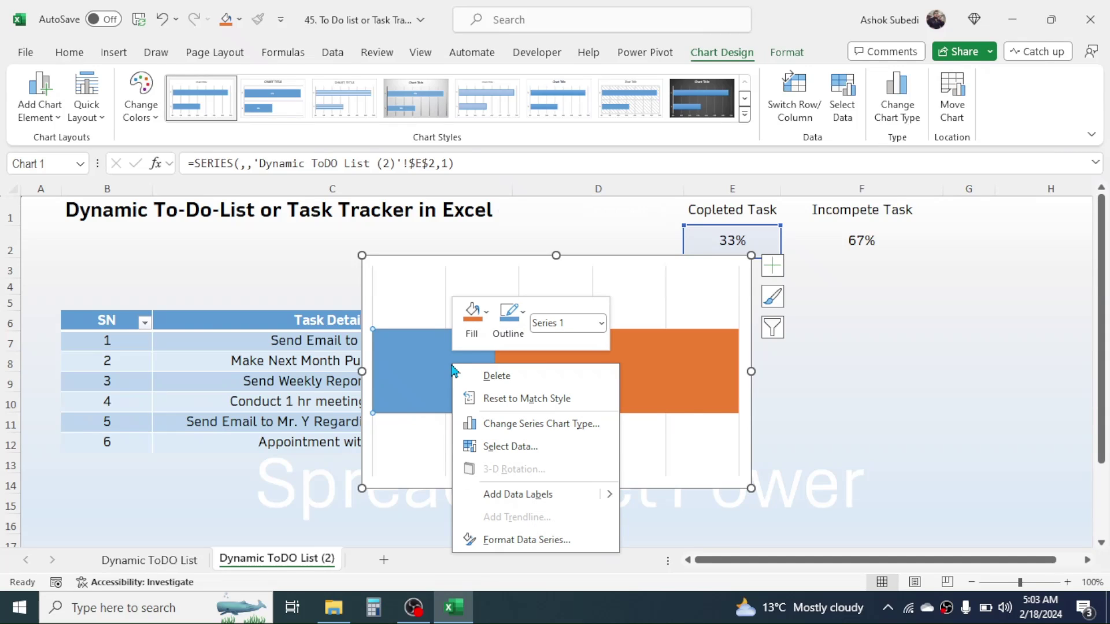
left_click(520, 540)
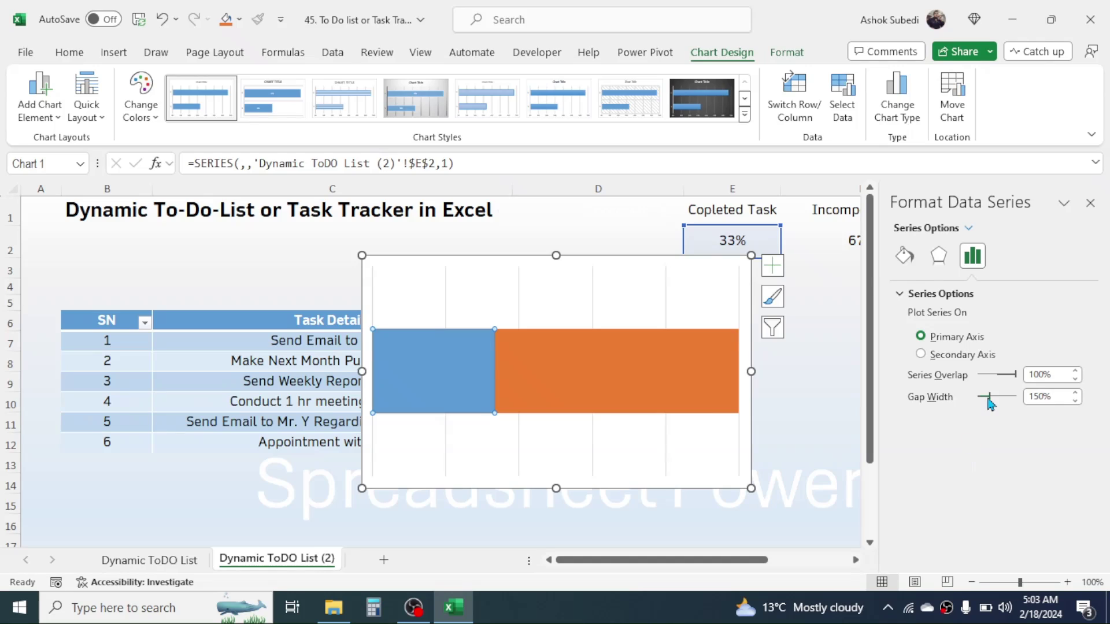
left_click_drag(991, 399, 978, 401)
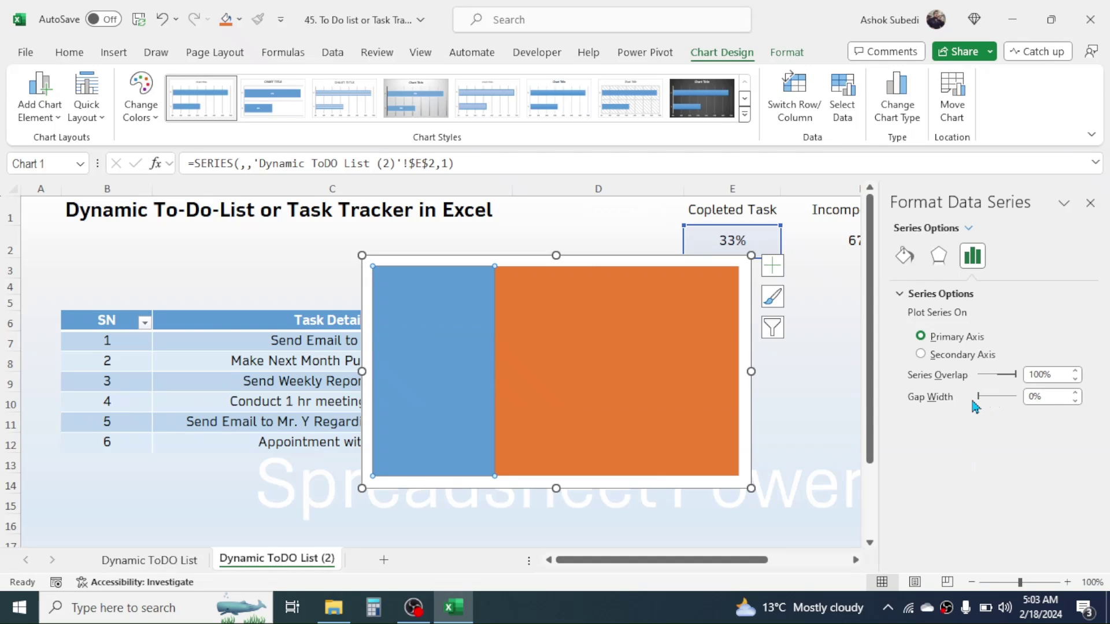
left_click(556, 255)
left_click_drag(556, 255, 235, 248)
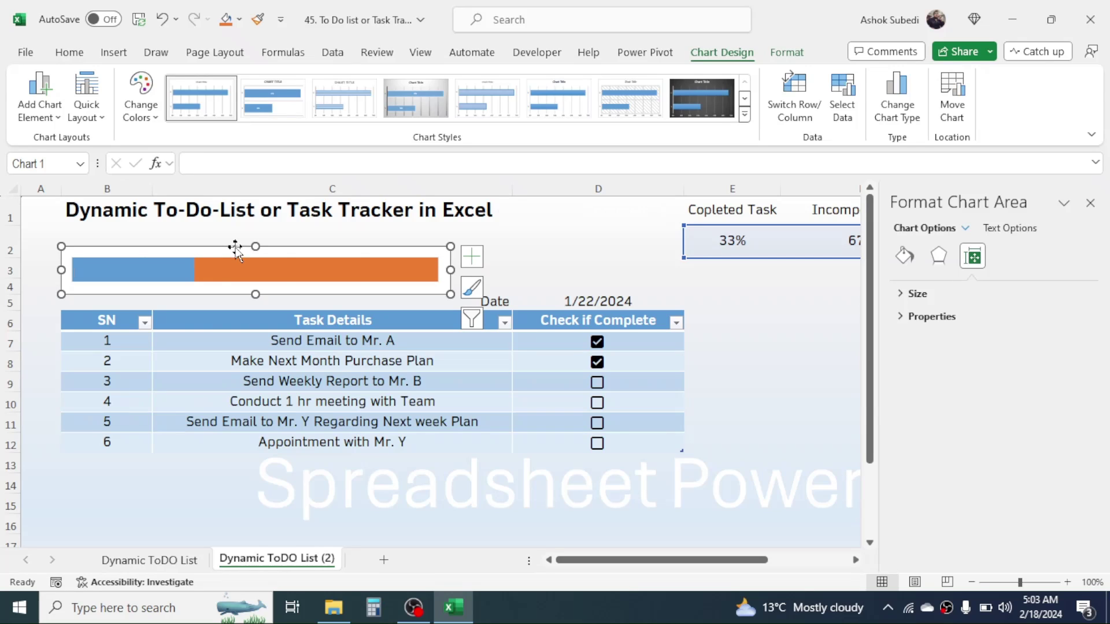
Widen the progress bar chart to span the task table and add a 33% data label to the blue bar.
left_click_drag(452, 270, 684, 258)
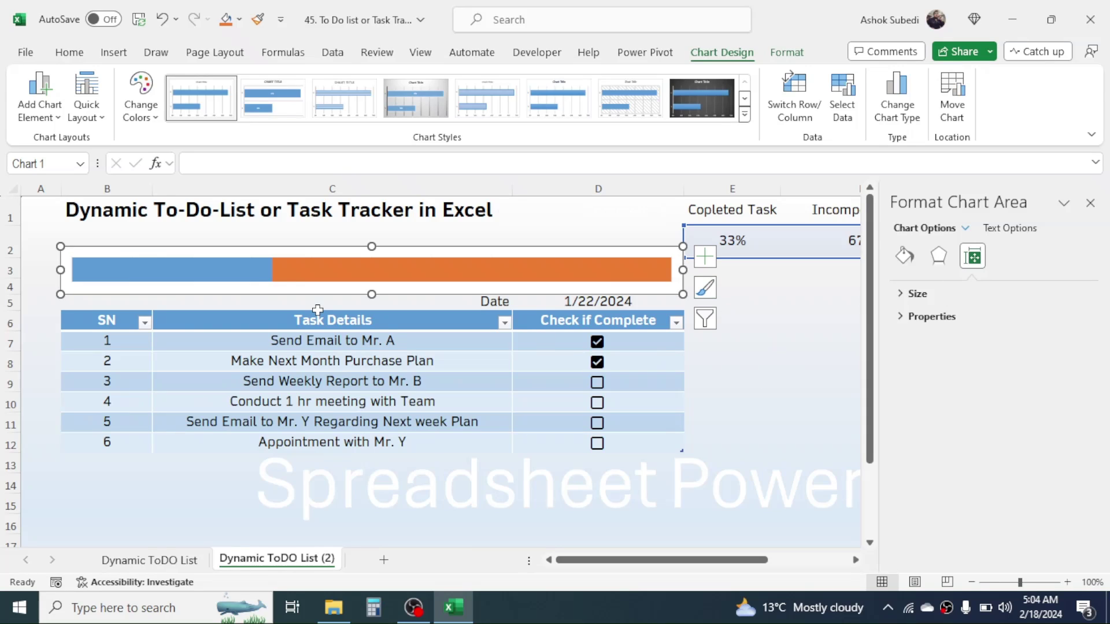
mouse_move(228, 276)
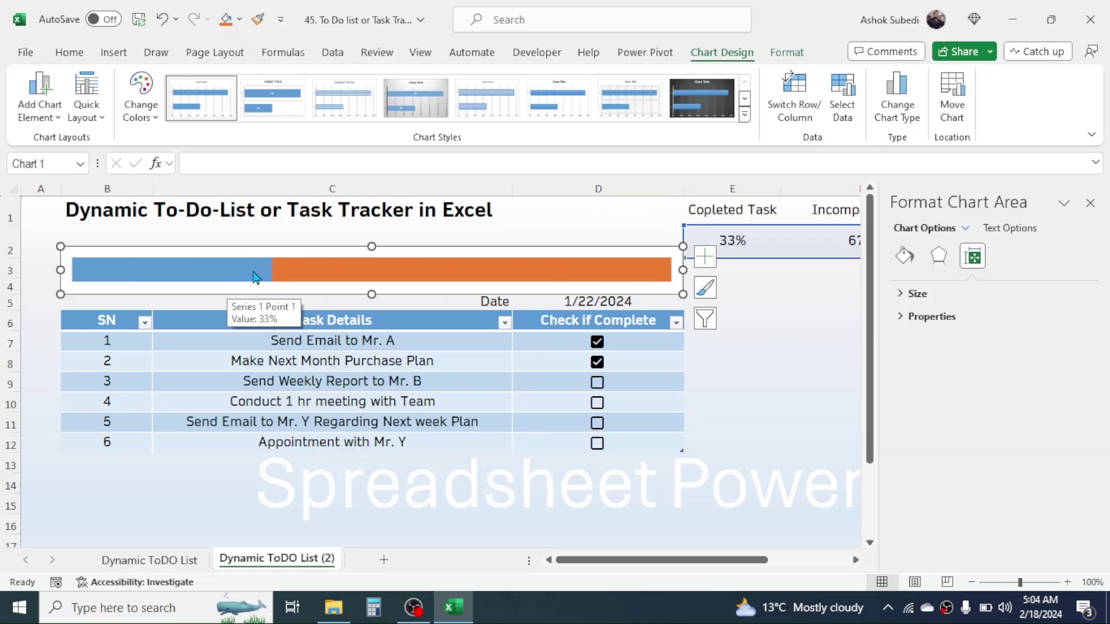
right_click(227, 276)
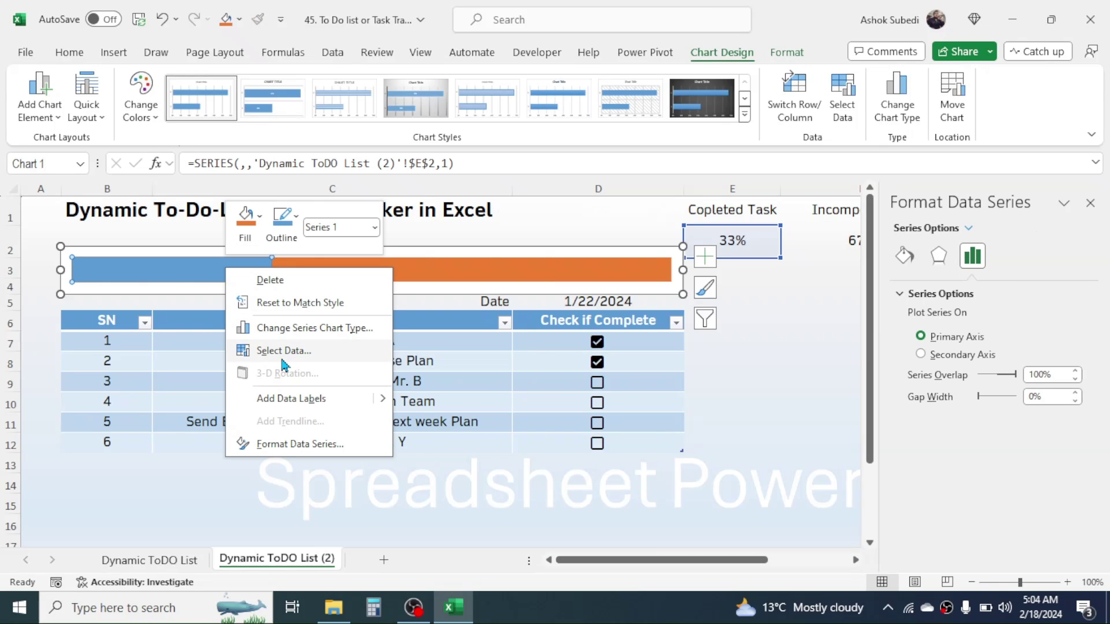
key("Escape")
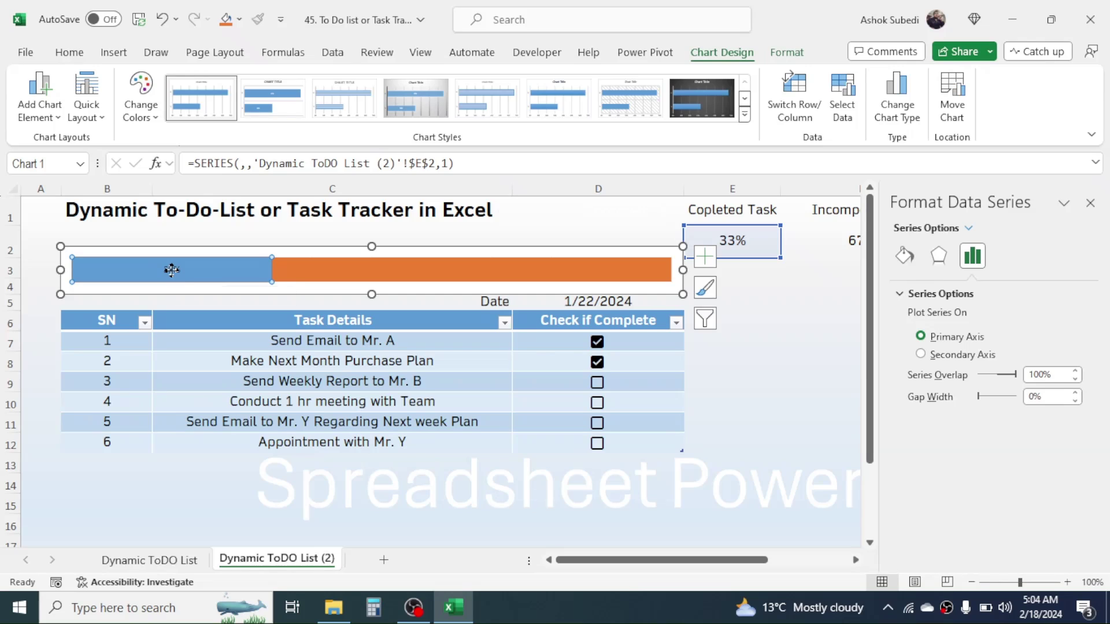
left_click(171, 270)
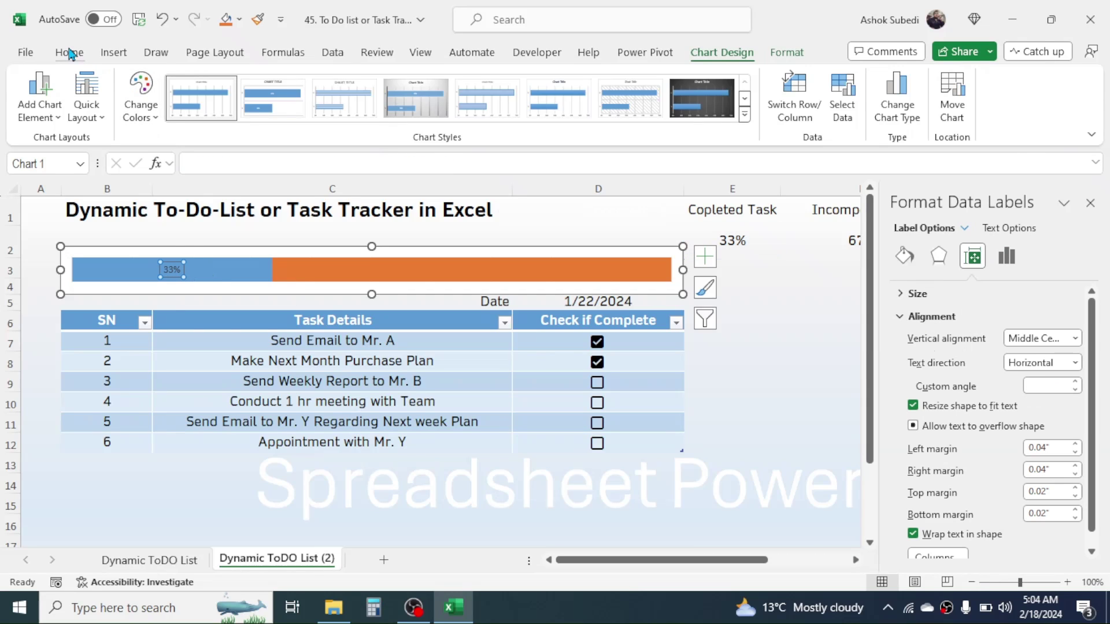
Format the 33% data label as size 14 bold text in automatic black.
left_click(69, 53)
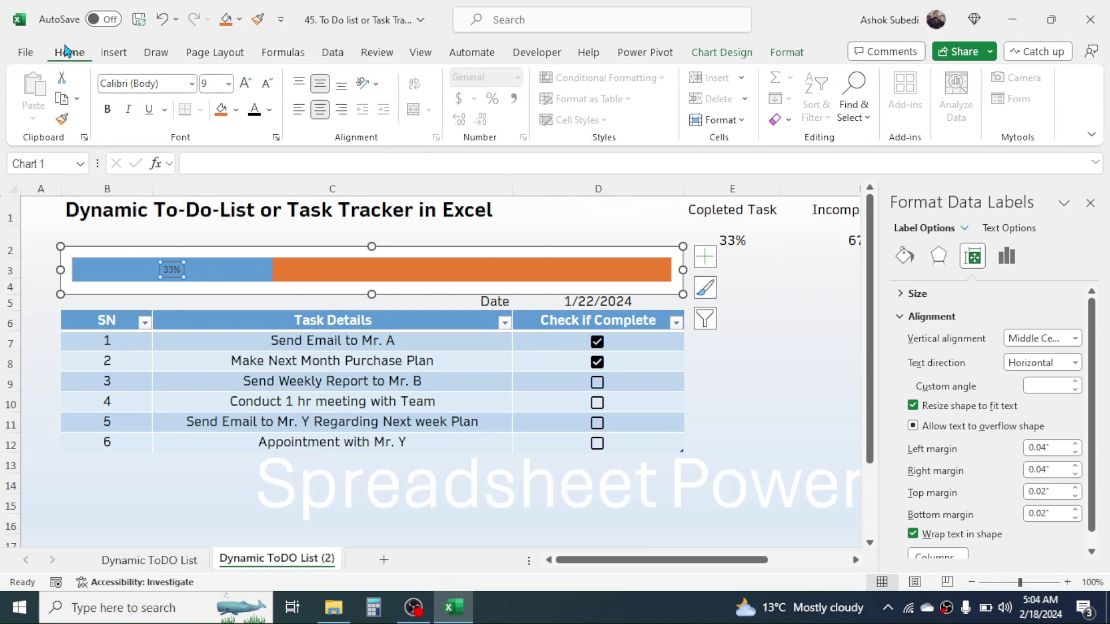
left_click(246, 91)
left_click(247, 91)
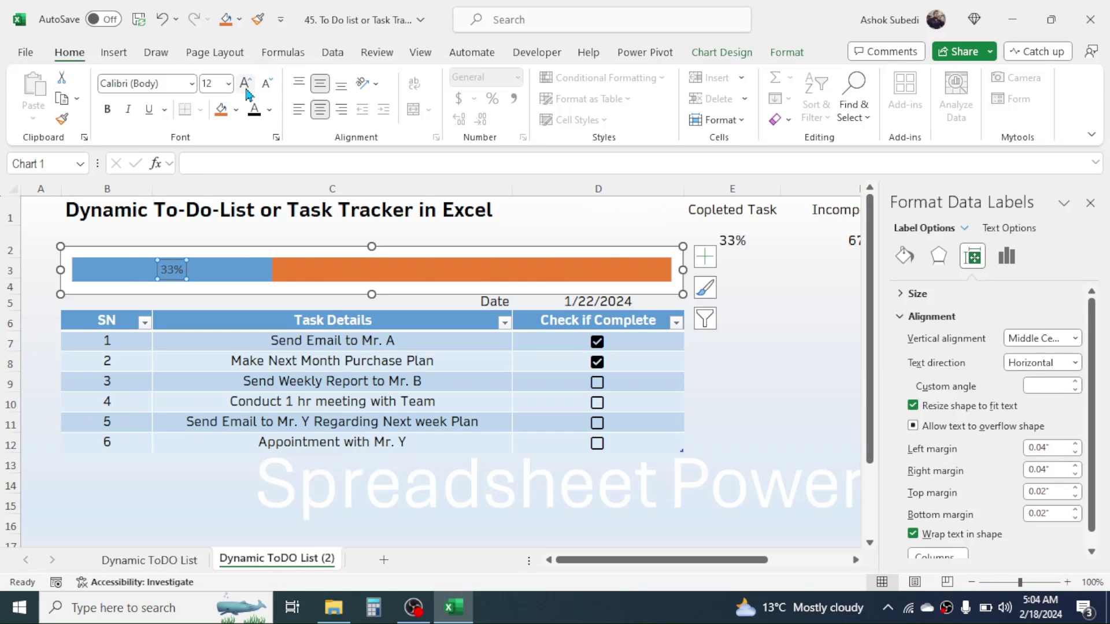
left_click(247, 91)
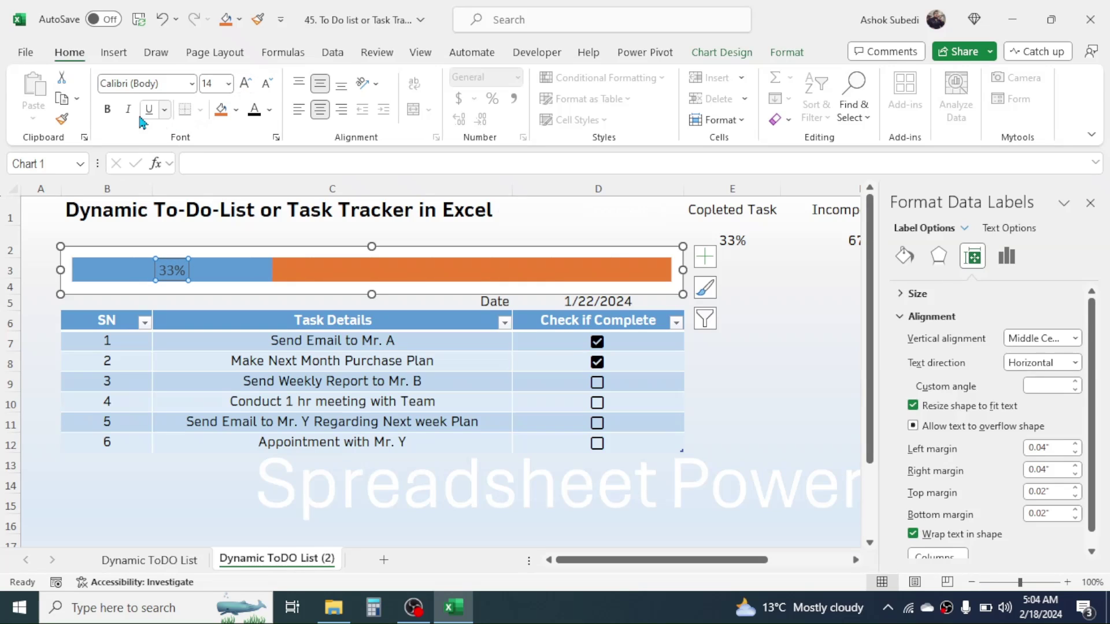
left_click(107, 110)
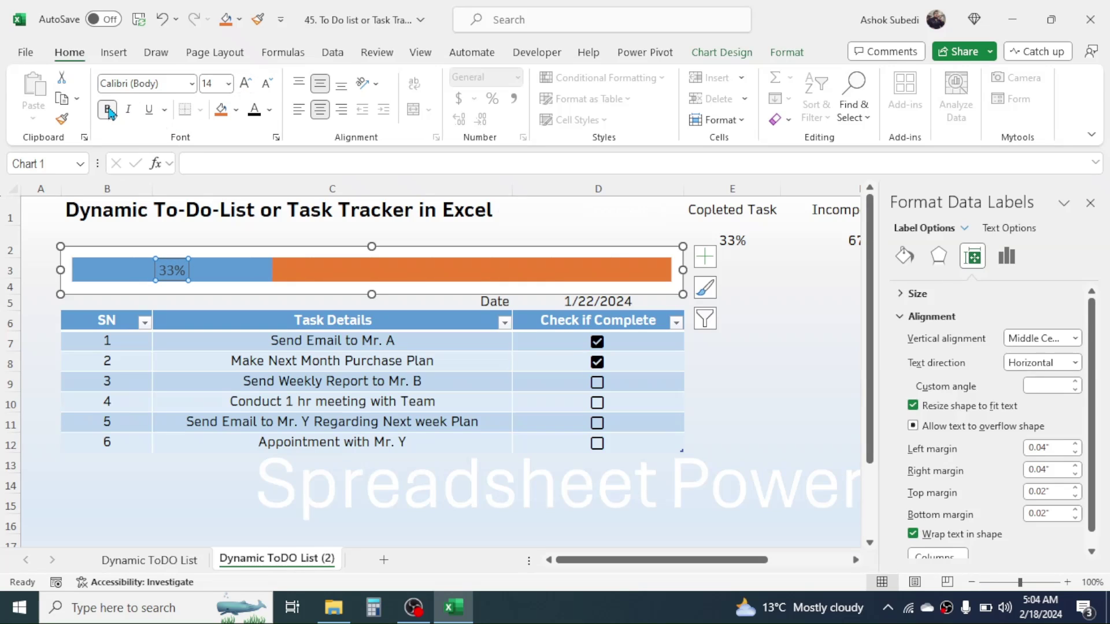
left_click(269, 111)
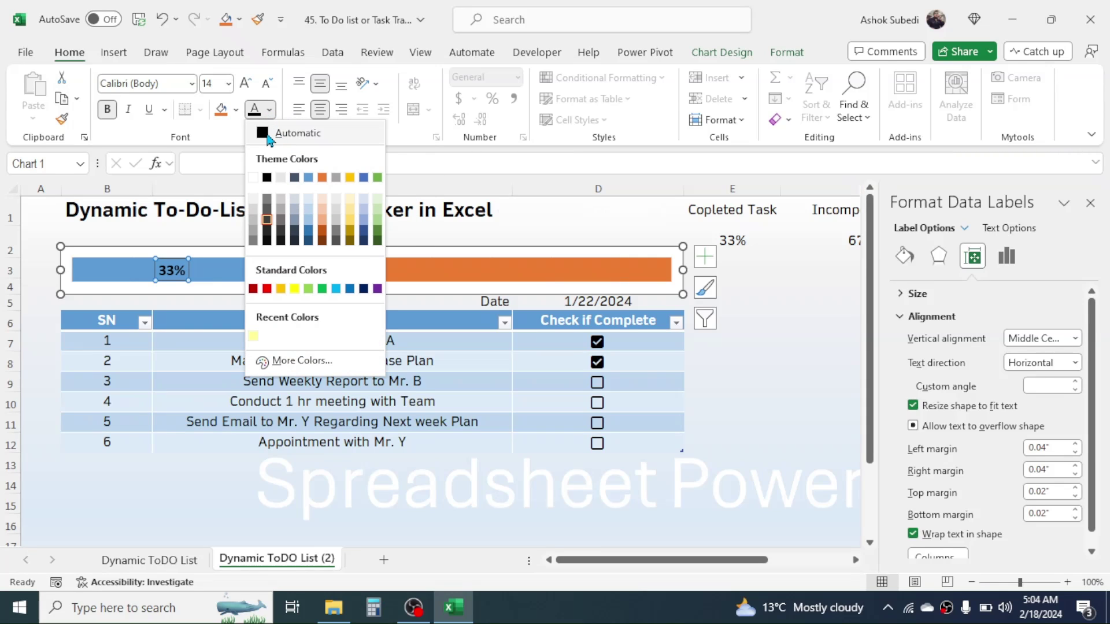
left_click(266, 139)
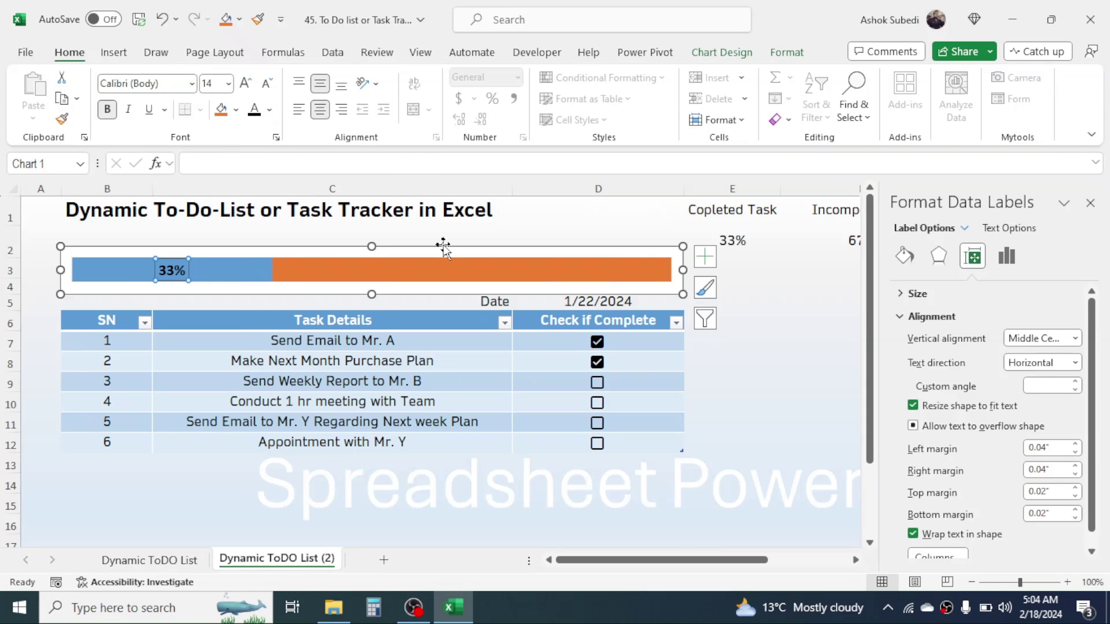
Change the orange remaining-tasks bar to a light peach solid fill.
mouse_move(403, 274)
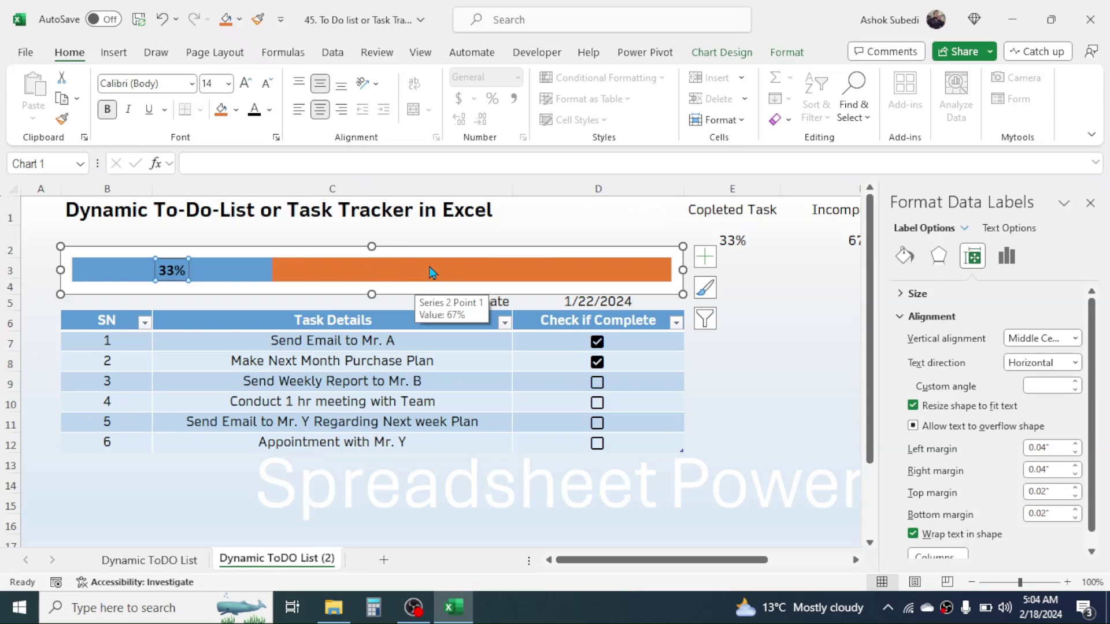
left_click(446, 274)
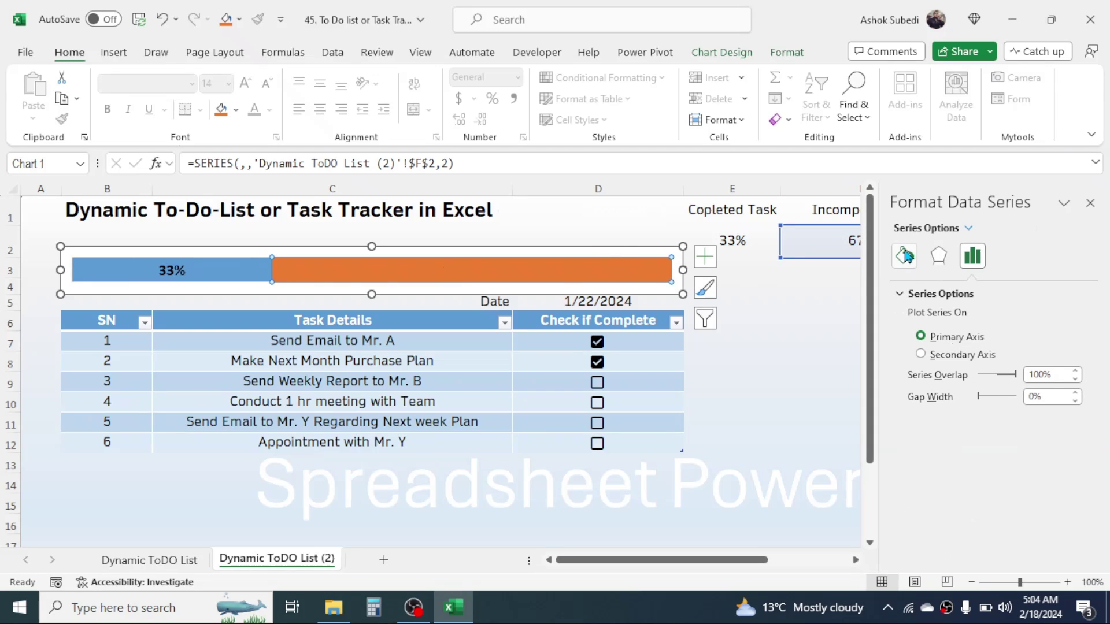
left_click(905, 257)
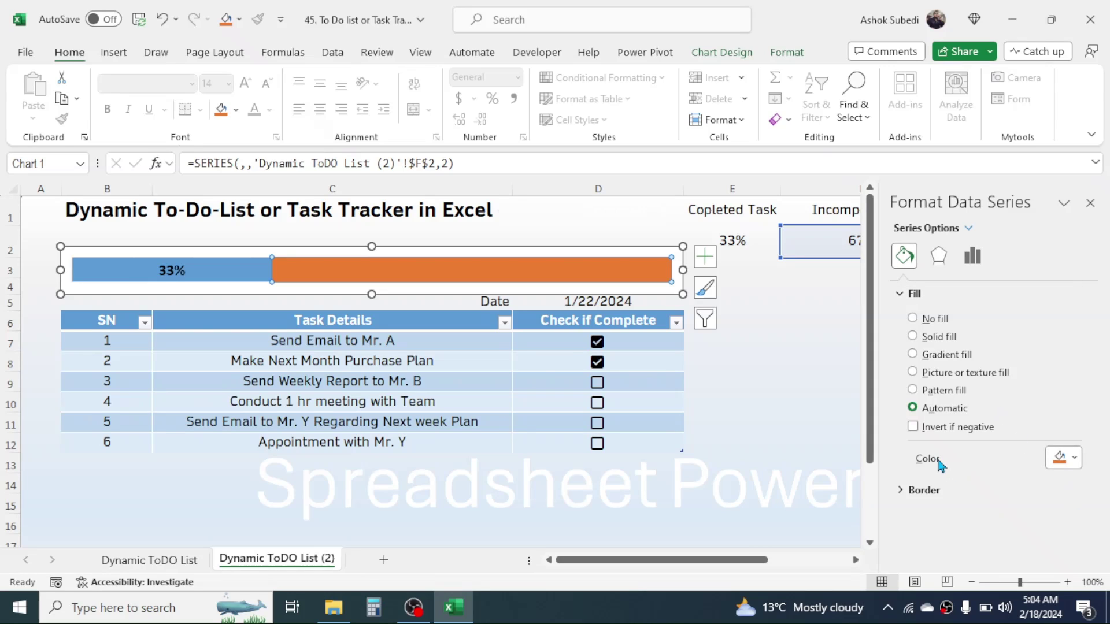
left_click(1063, 458)
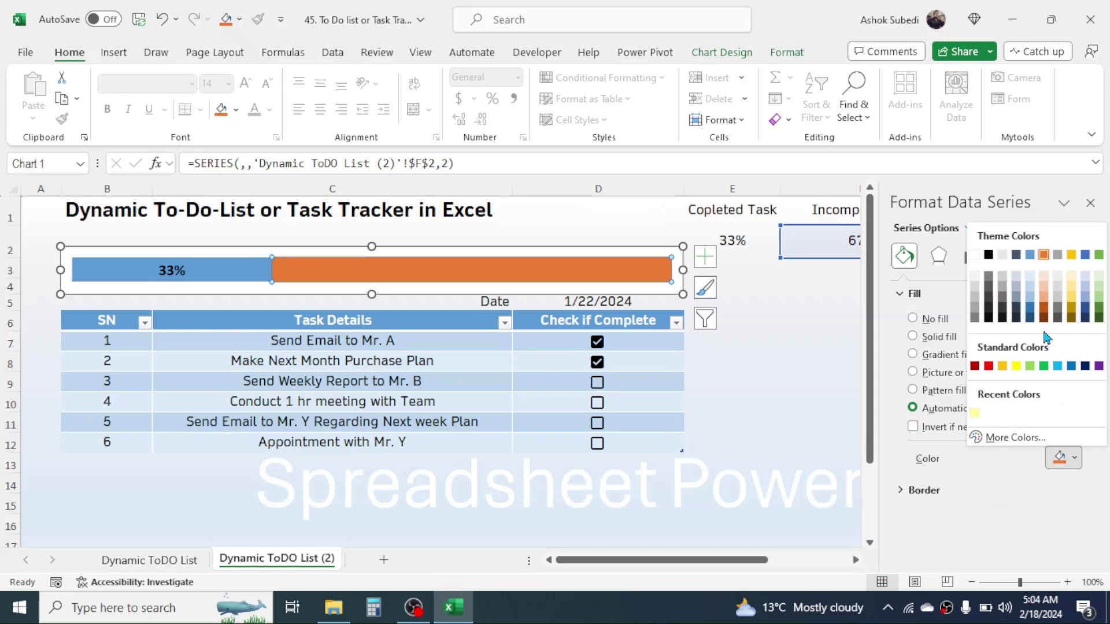
left_click(1044, 277)
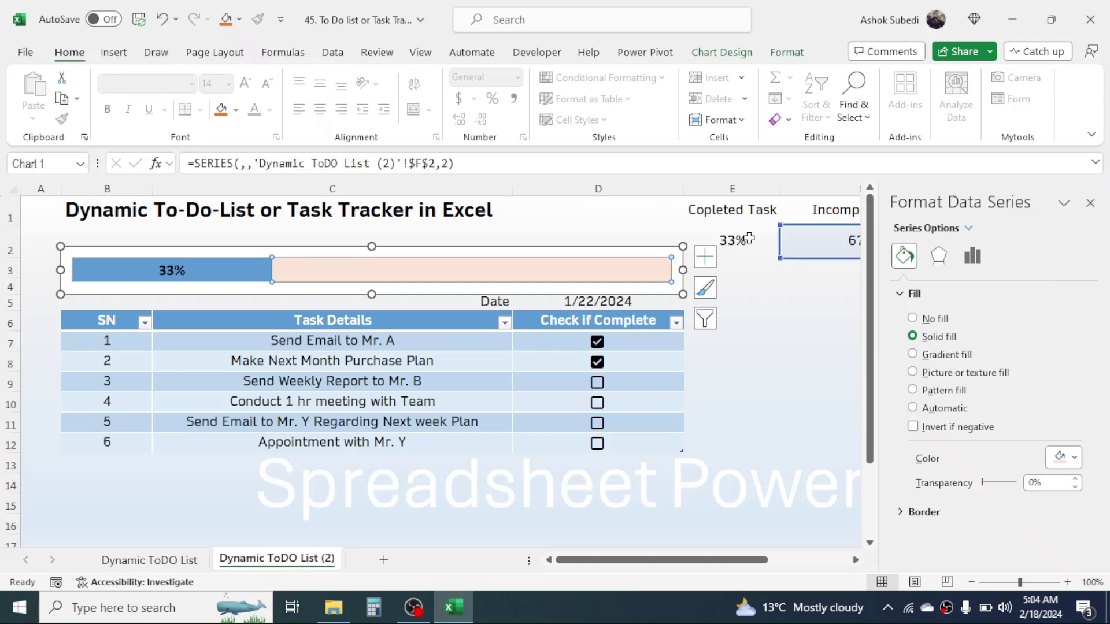
left_click(773, 342)
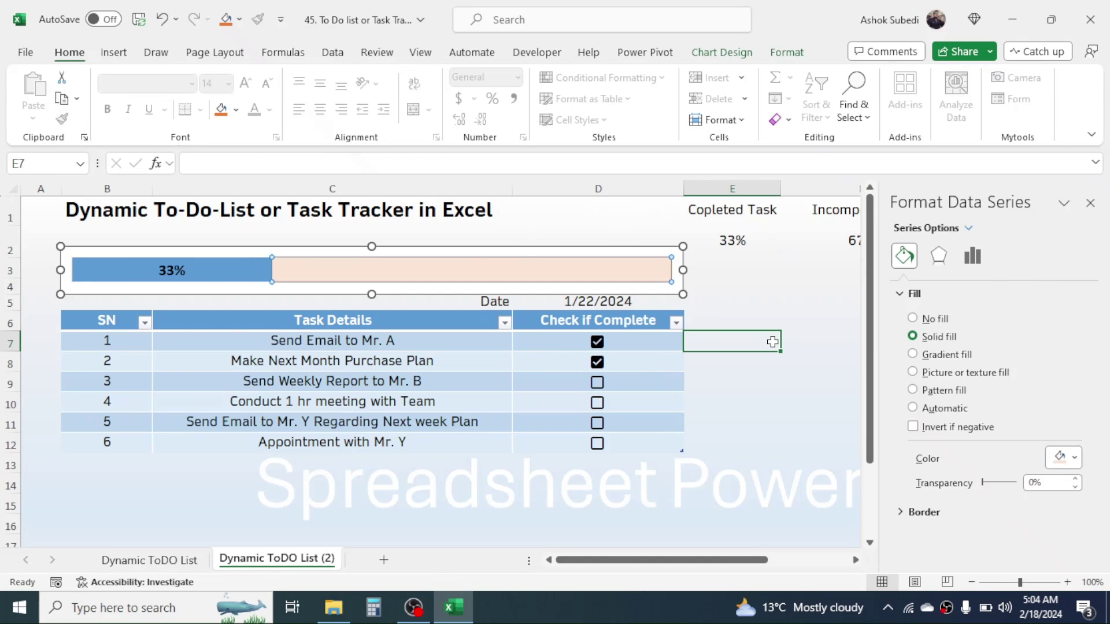
Close the formatting pane and tick the checkboxes for tasks 3, 4 and 5.
left_click(1090, 203)
left_click(601, 386)
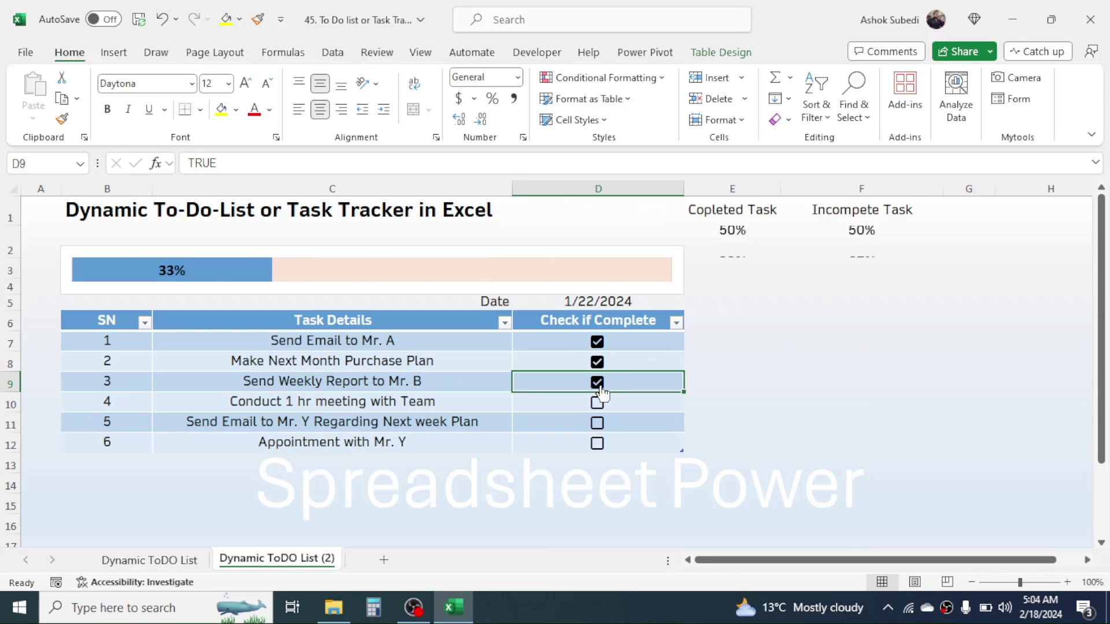
left_click(599, 404)
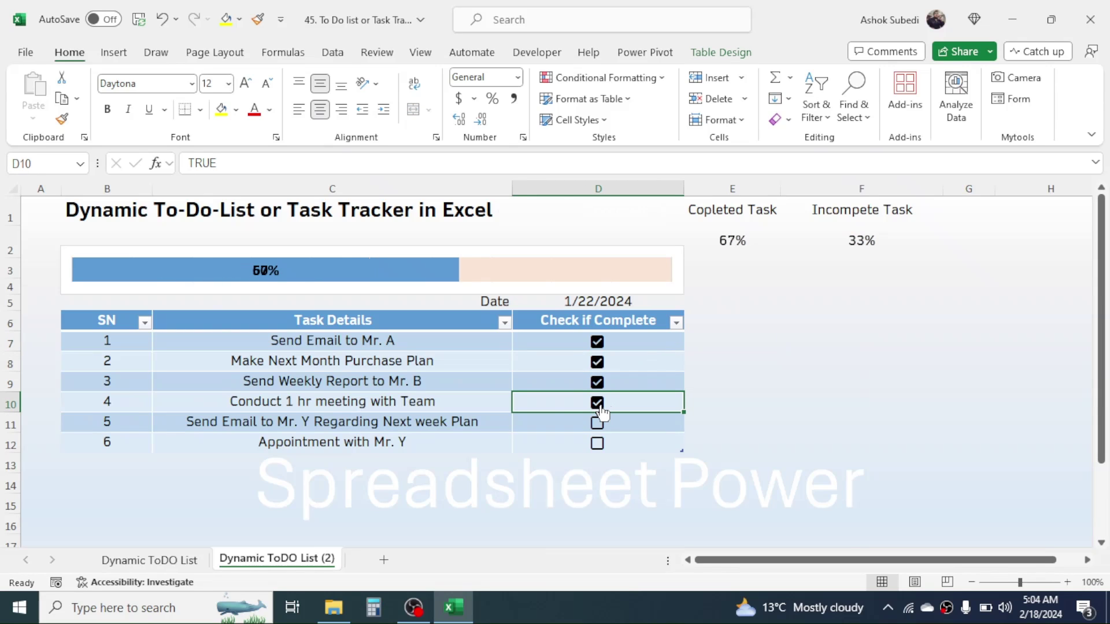
left_click(601, 427)
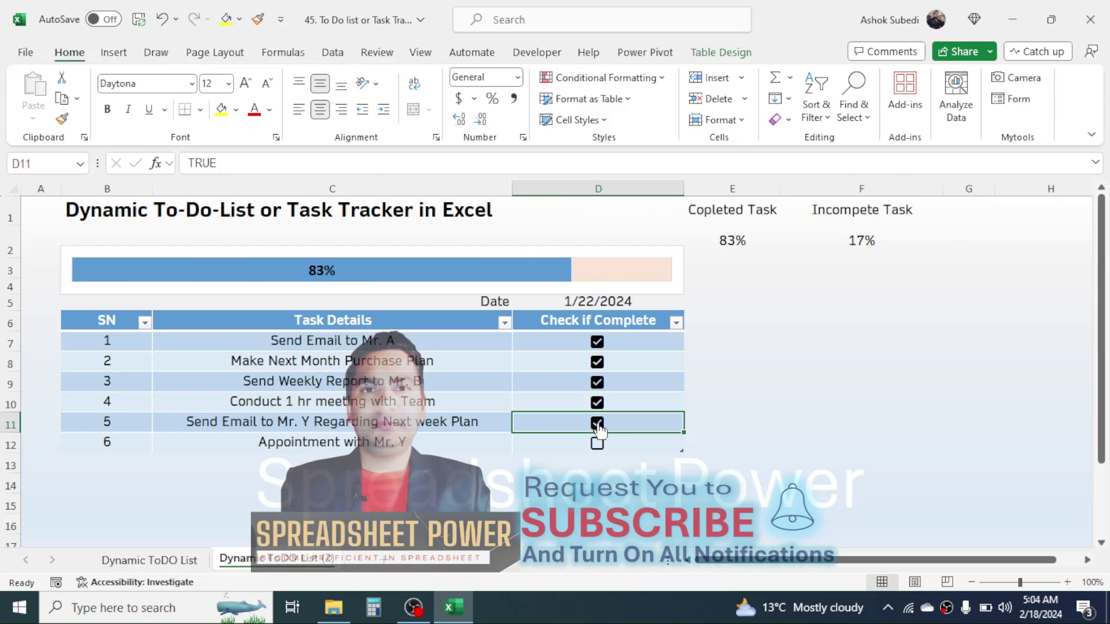
Add task 7, task 8, task 9 and task 10 as new rows in C13:C16.
left_click(220, 462)
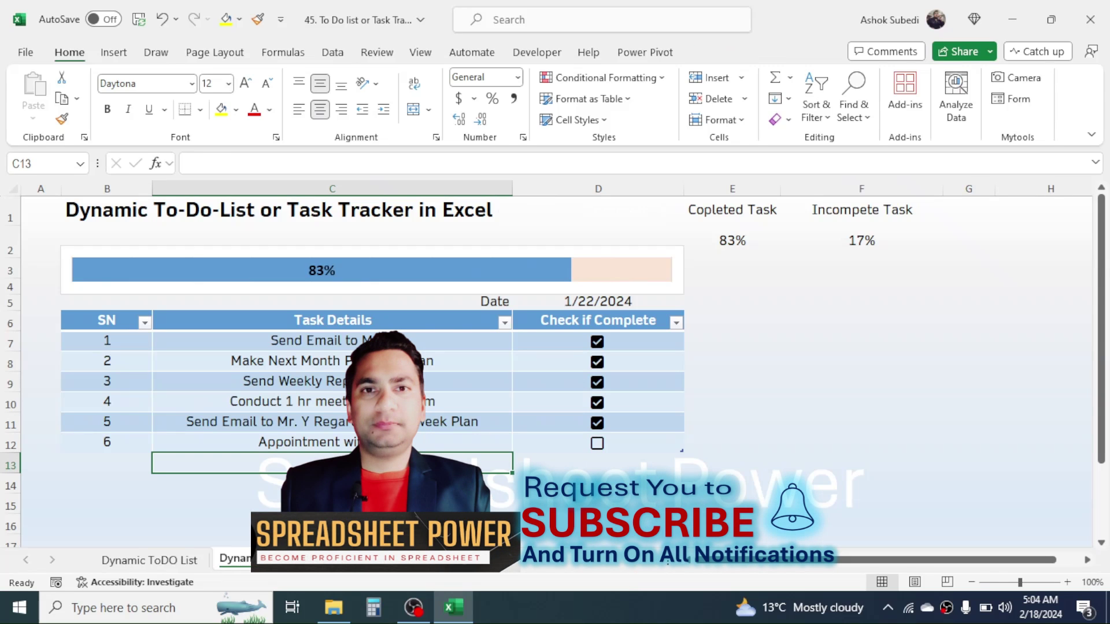
type("a")
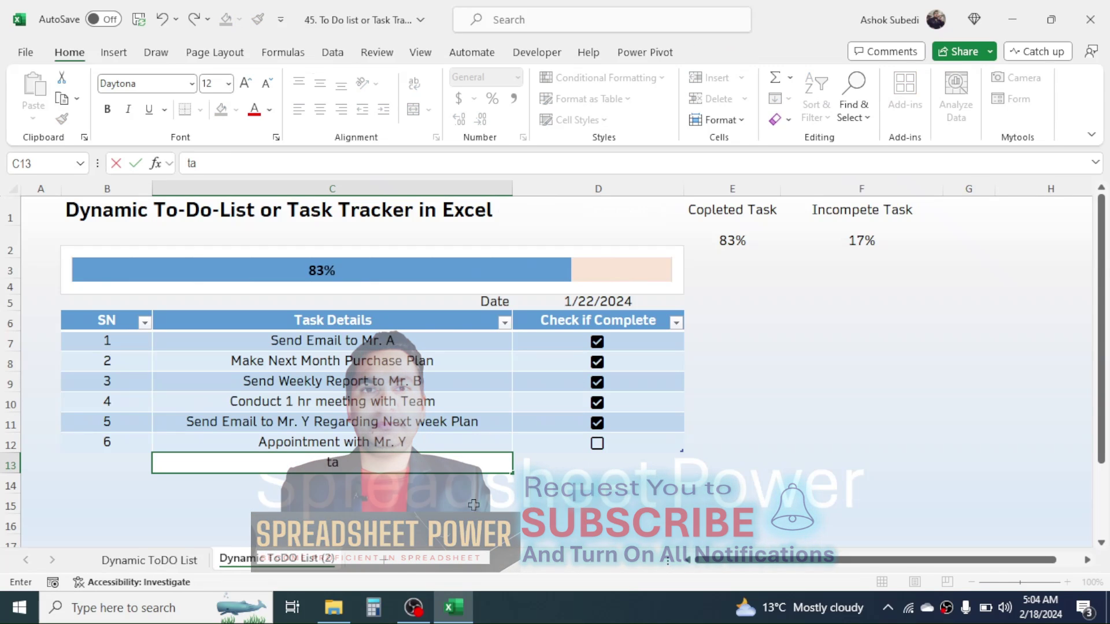
type("sk 7")
key("Return")
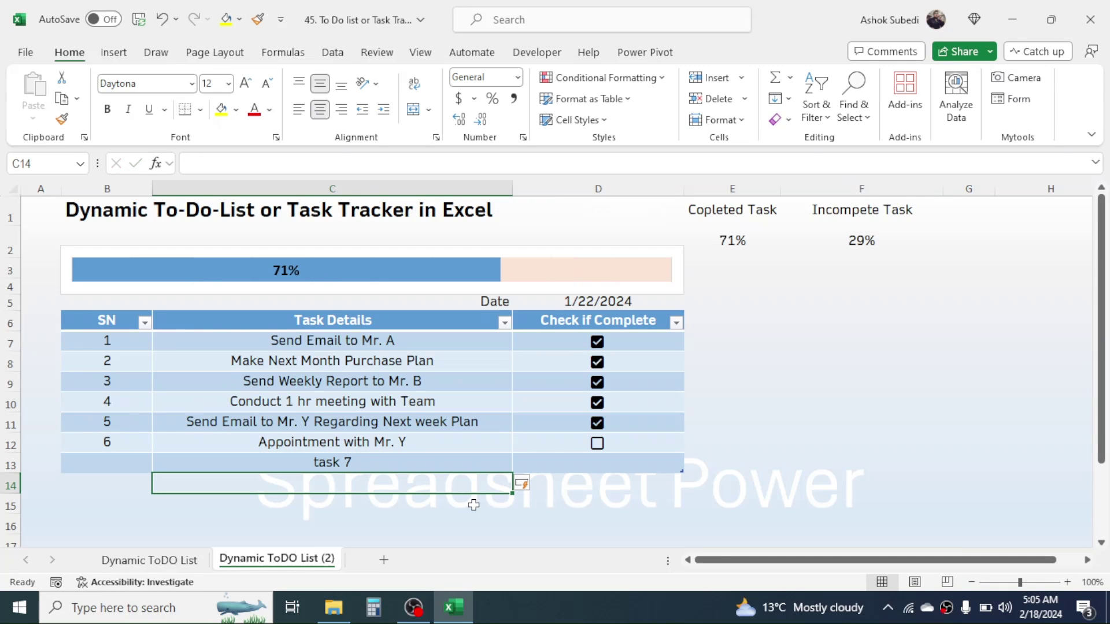
type("task 8")
key("Return")
type("task 9")
key("Return")
type("task 10")
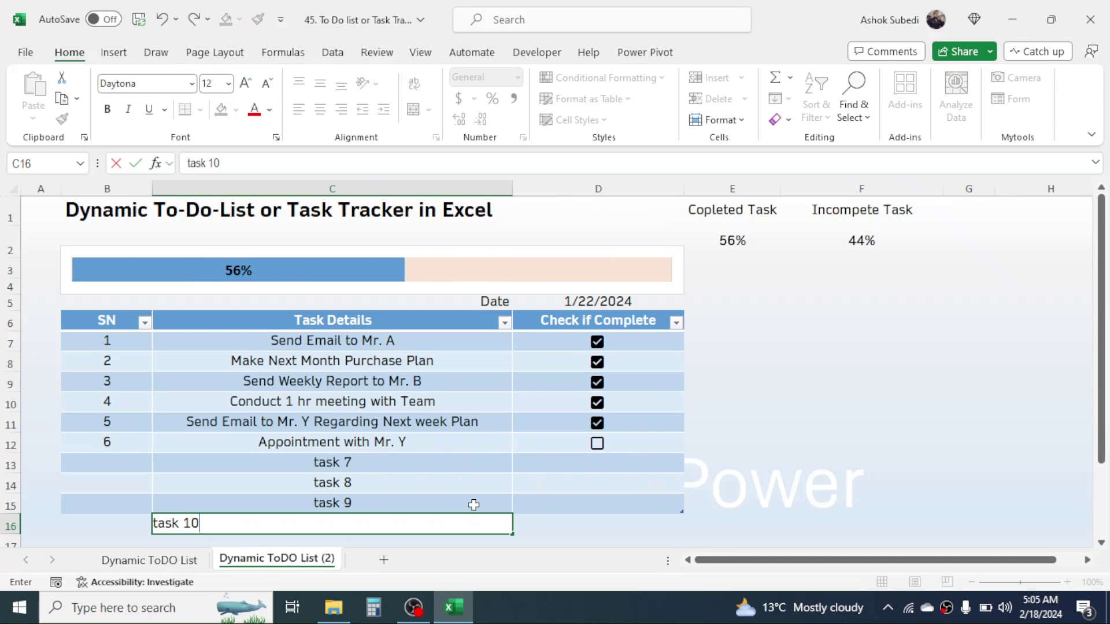
key("Return")
Tick task 6's checkbox and untick task 5's checkbox.
scroll(634, 436, "up", 1)
left_click(597, 443)
key("Up")
key("space")
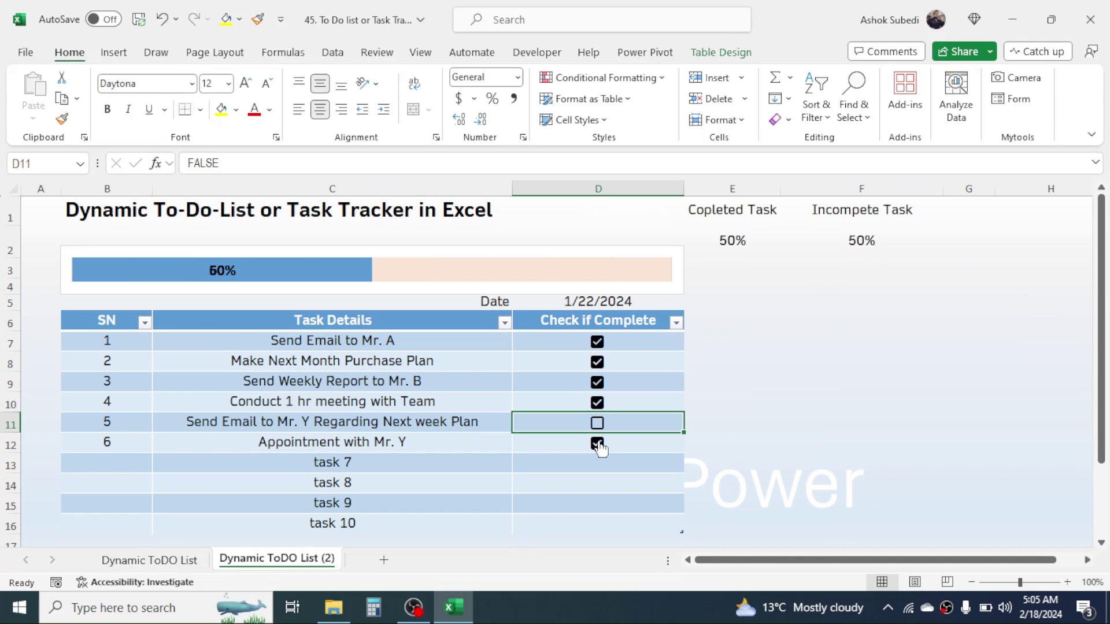
Untick task 6 and fill its checkbox down to tasks 7–10 with Ctrl+D.
left_click(597, 443)
left_click(709, 449)
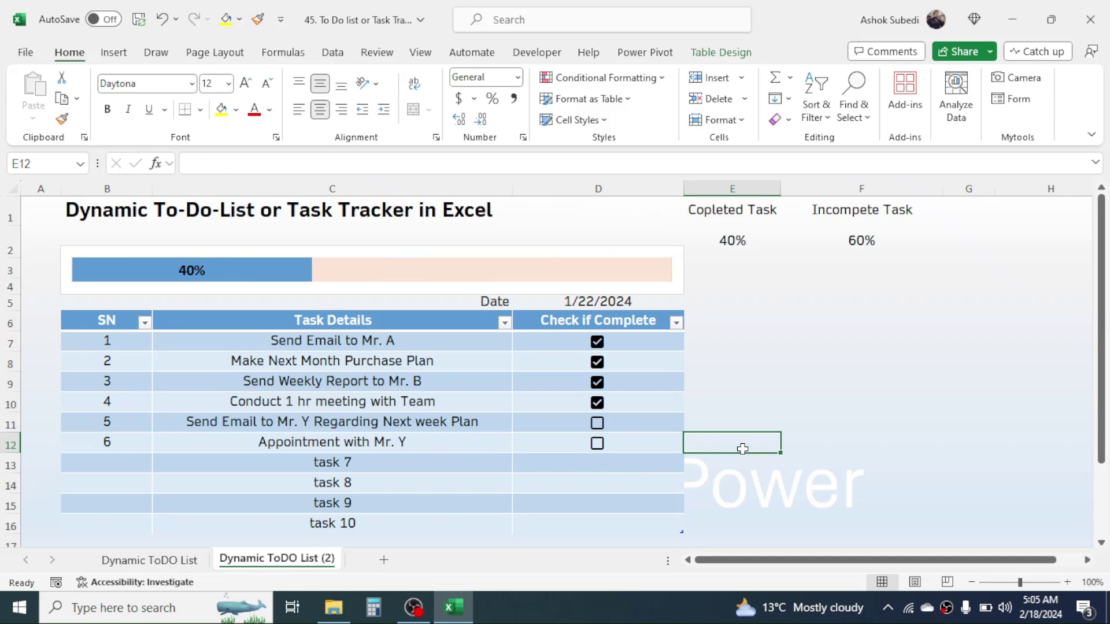
left_click_drag(633, 447, 619, 524)
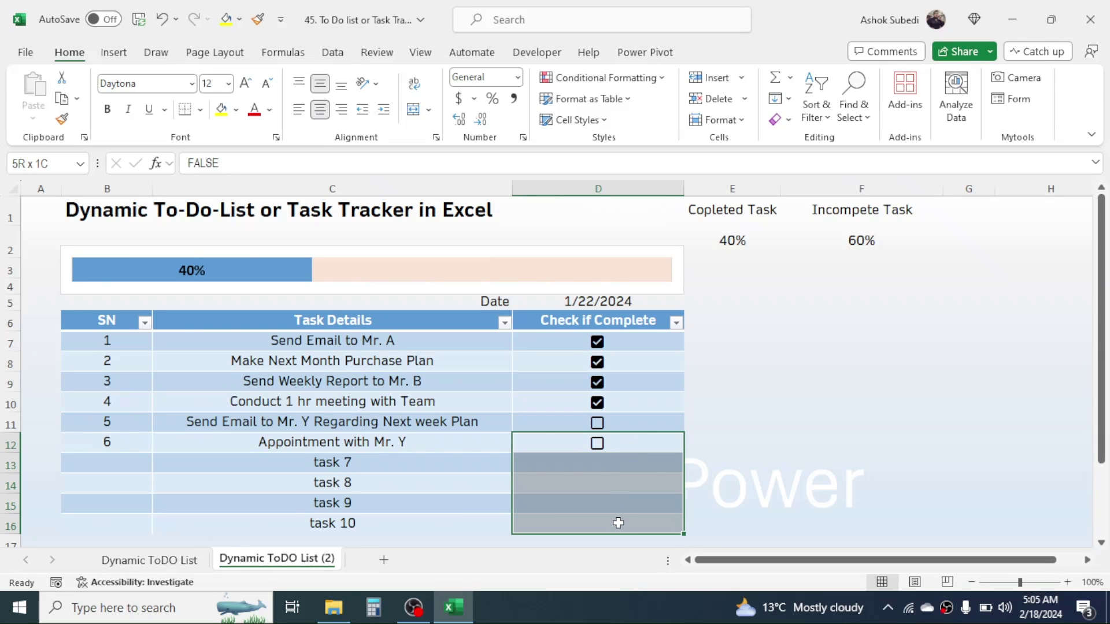
left_click_drag(618, 524, 618, 522)
key("ctrl+d")
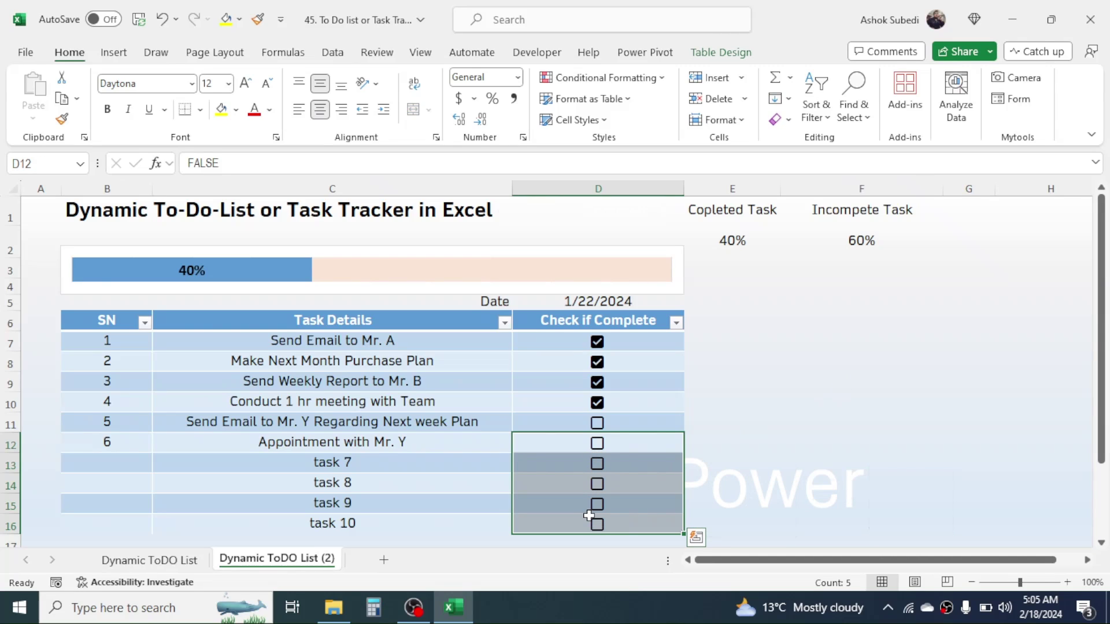
left_click(767, 386)
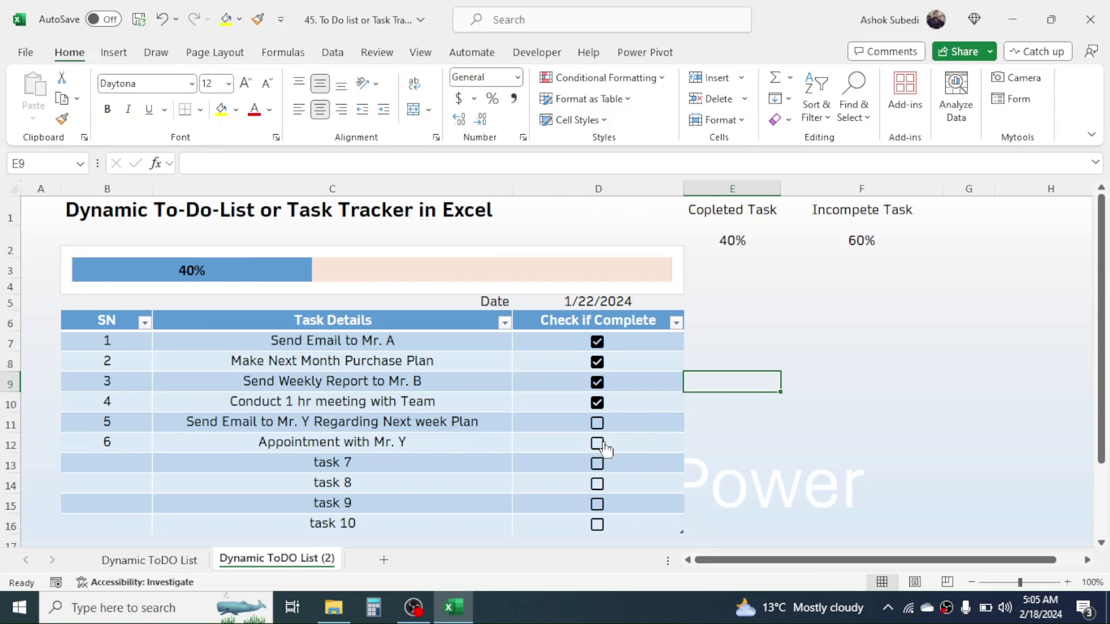
Tick tasks 5, 7 and 9 so the progress bar reads 70%.
left_click(597, 424)
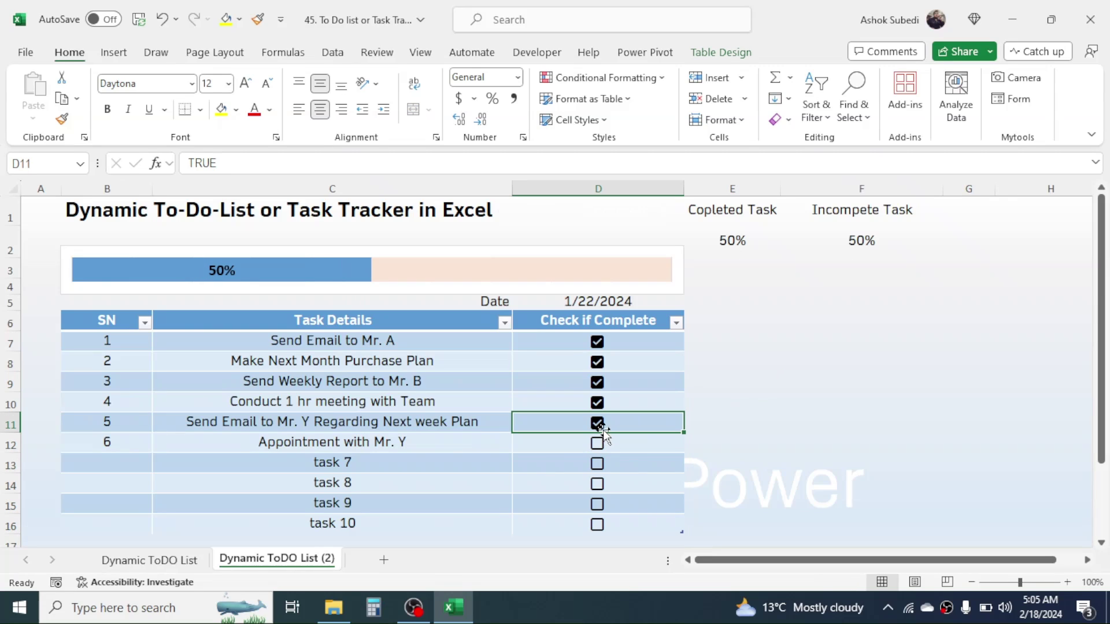
left_click(600, 464)
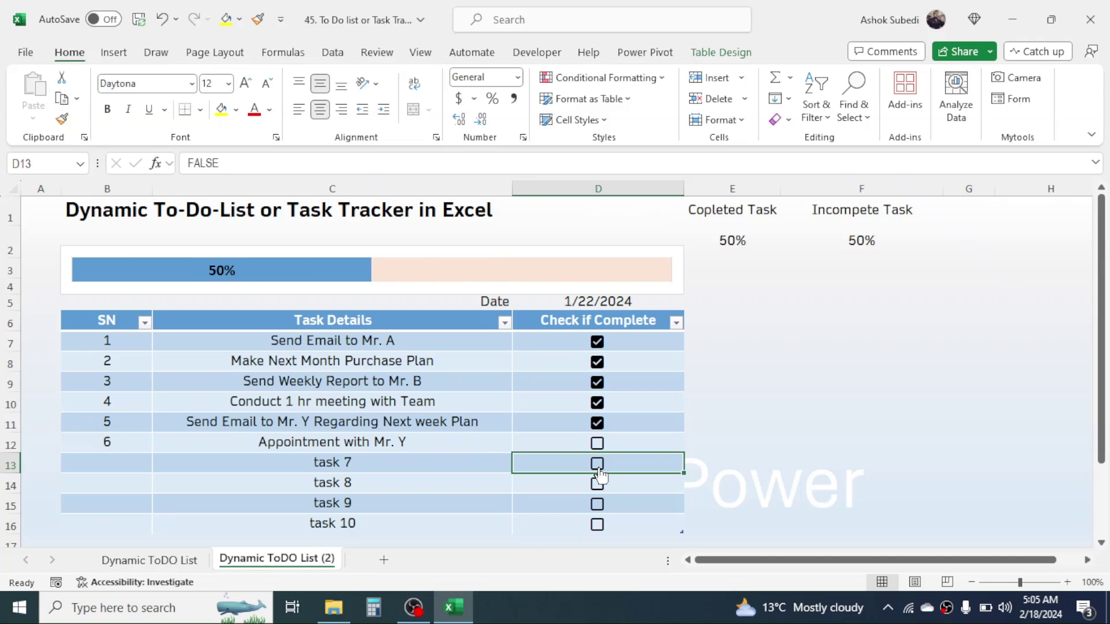
left_click(599, 504)
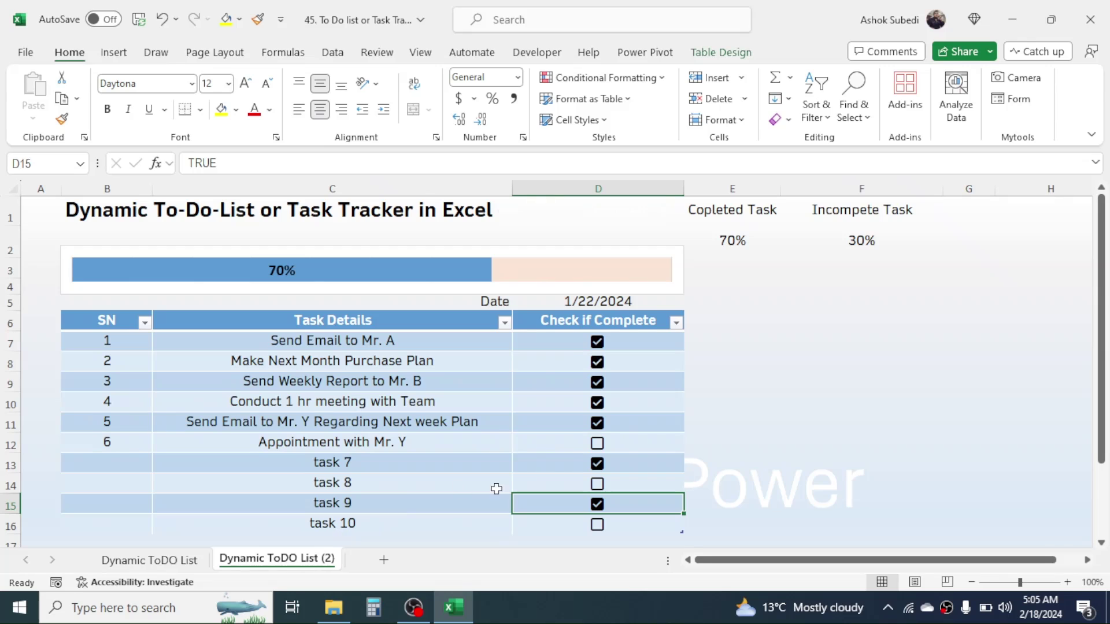
mouse_move(1104, 312)
left_mouse_down()
mouse_move(1104, 325)
mouse_move(1103, 309)
left_mouse_up()
Freeze panes at B7 so rows 1–6 and column A stay in place.
left_click(110, 342)
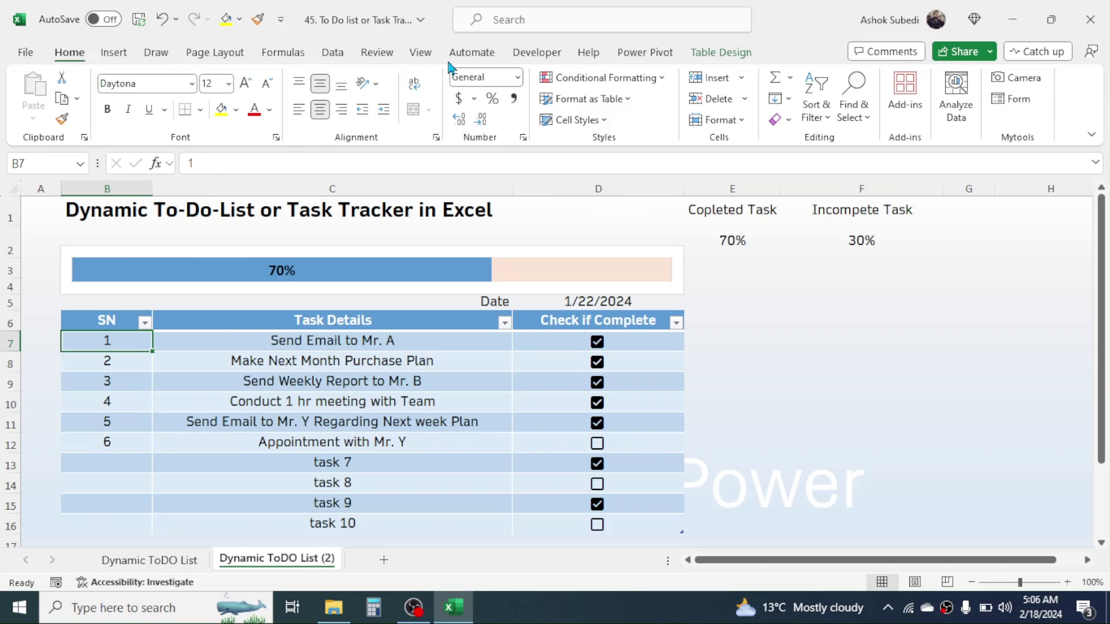
left_click(431, 63)
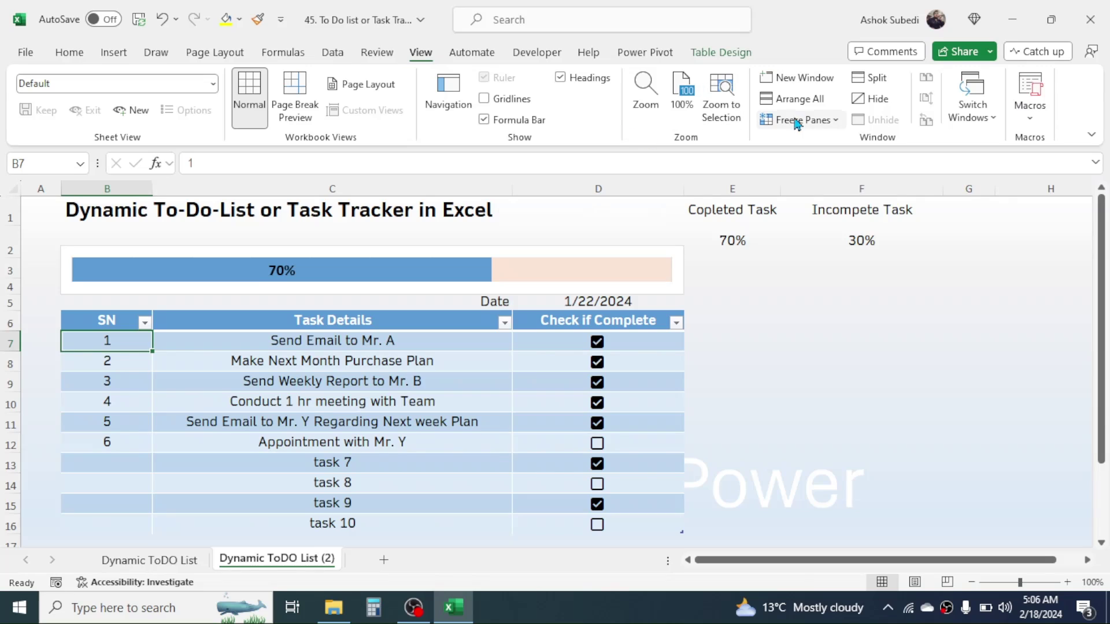
left_click(825, 123)
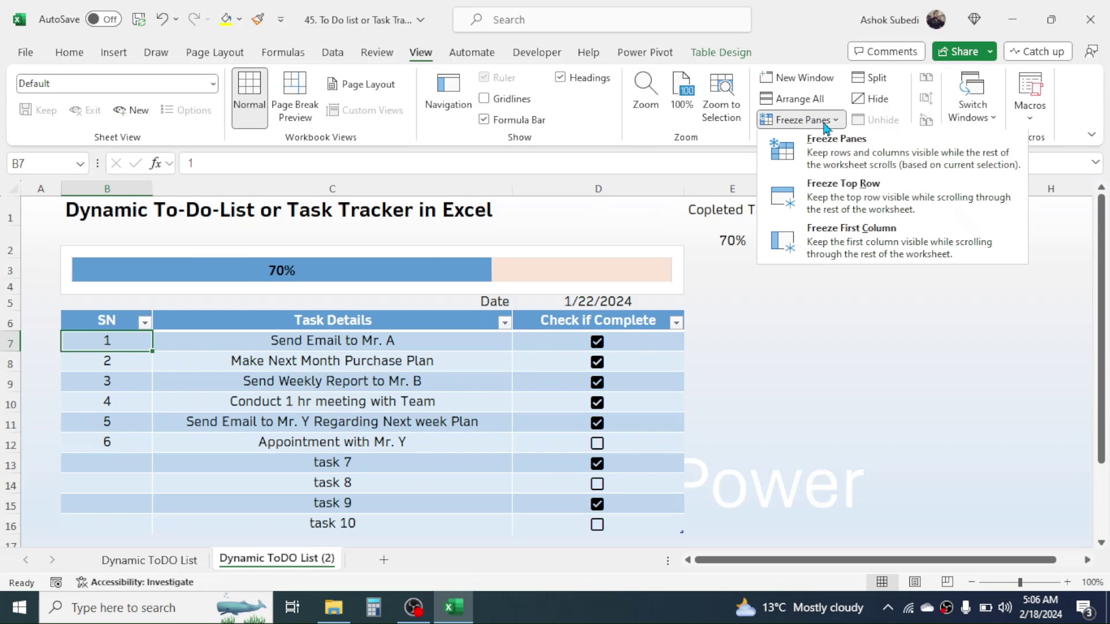
left_click(840, 153)
left_click(763, 341)
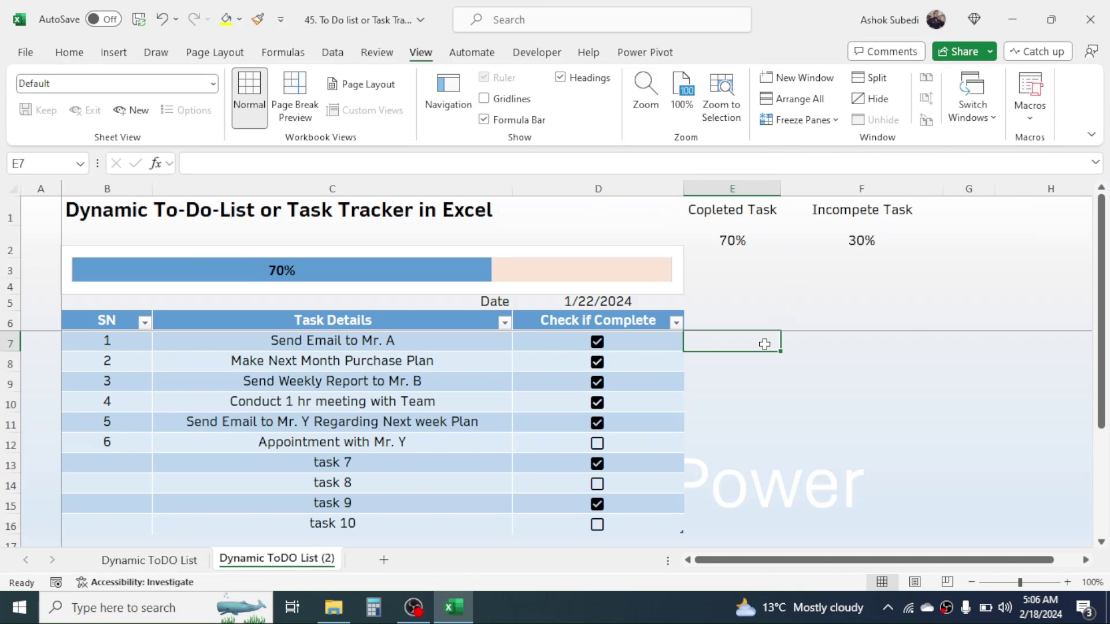
left_click_drag(1101, 287, 1104, 186)
left_click(802, 290)
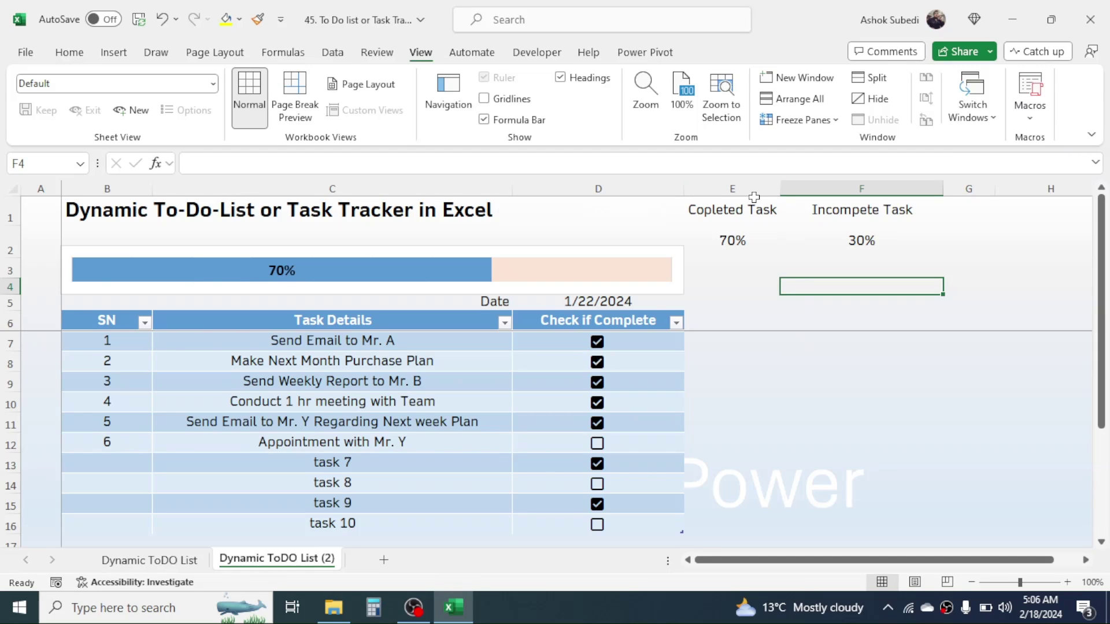
Hide the completion percentages in E1:F2 by setting their font colour to white.
left_click_drag(724, 205, 801, 230)
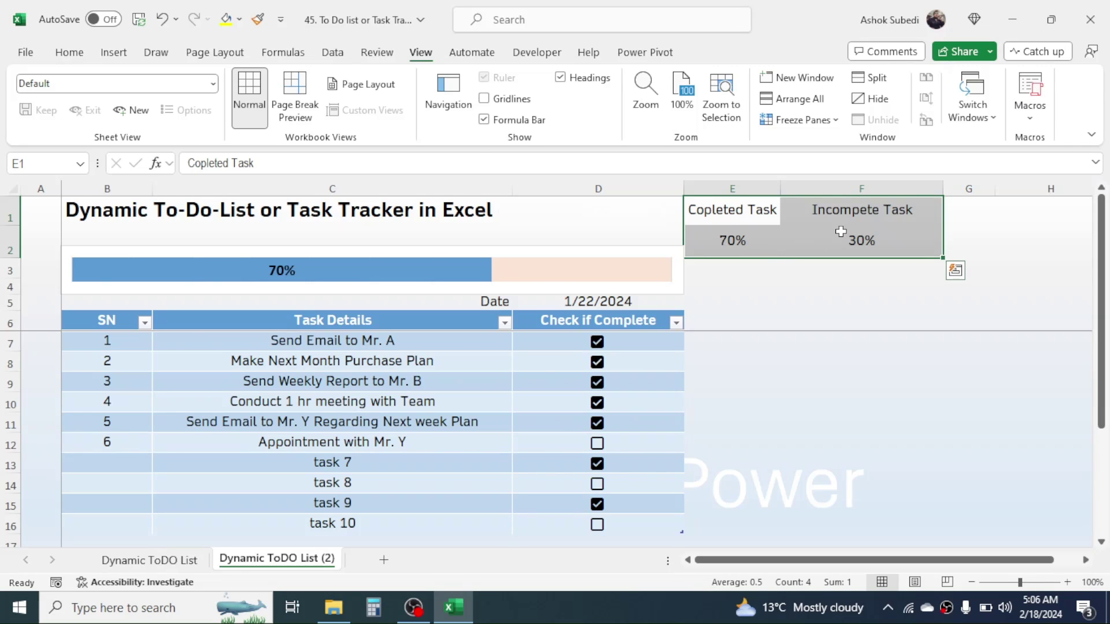
left_click(70, 52)
left_click(269, 110)
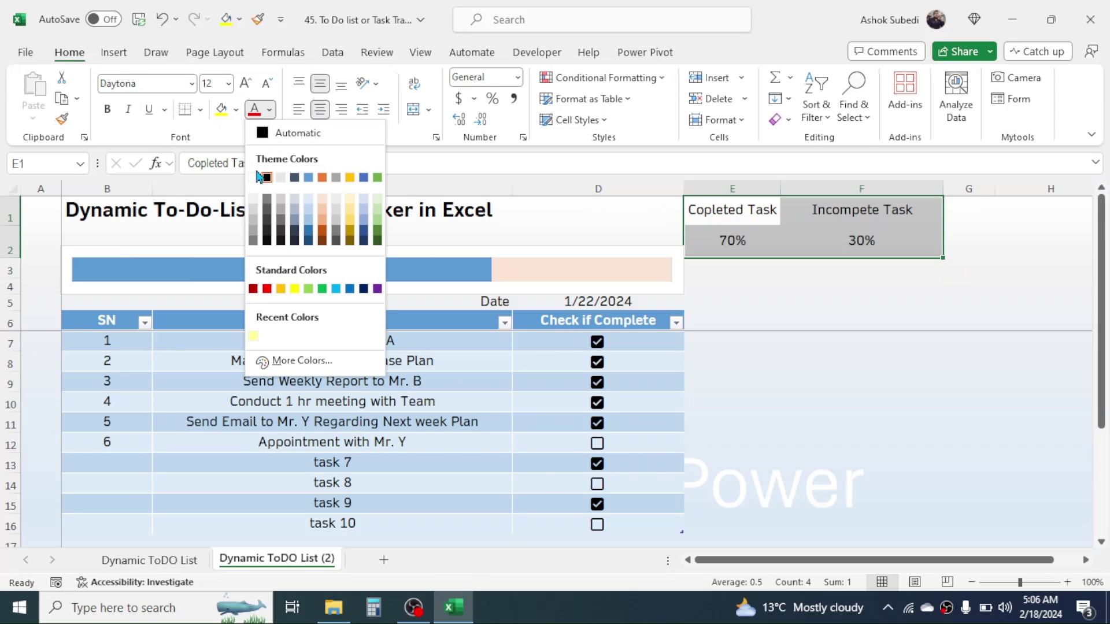
left_click(255, 174)
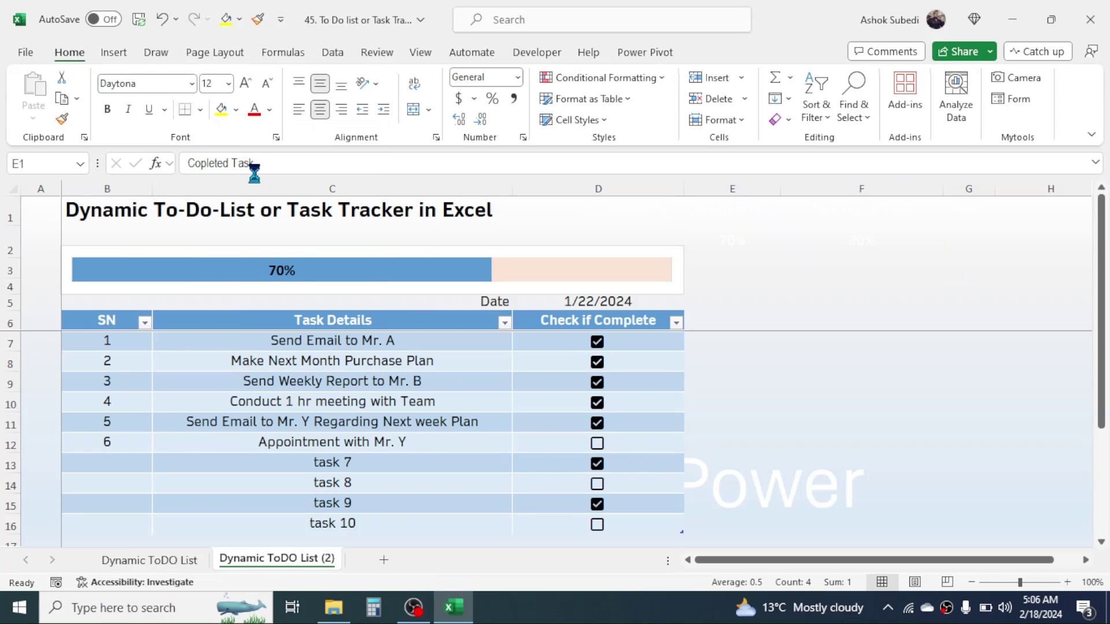
left_click(821, 342)
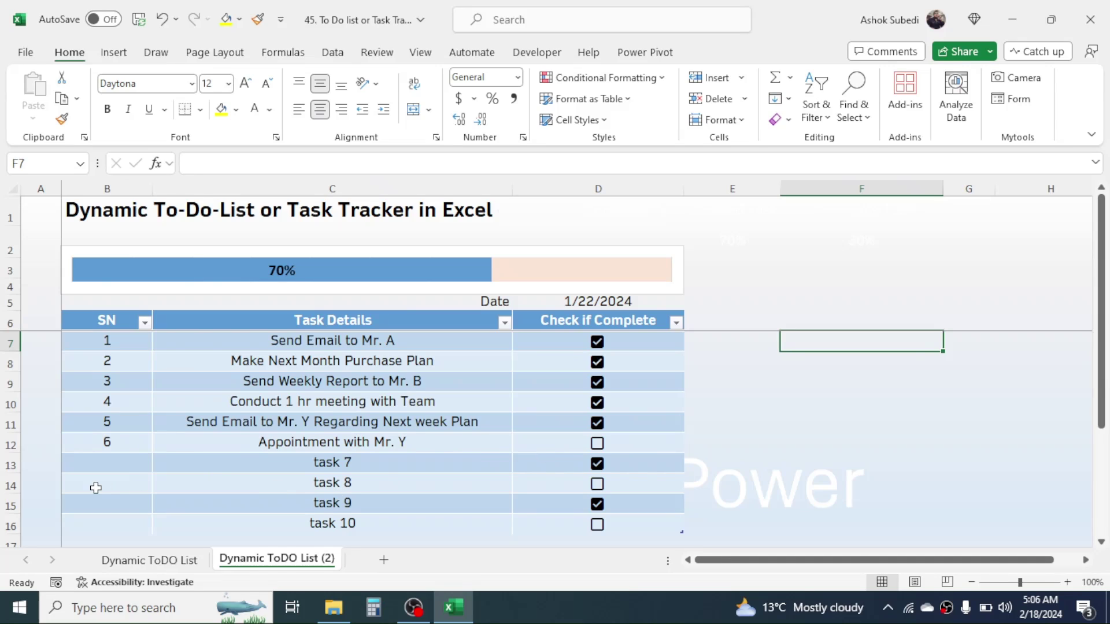
Delete row 14 with task 8 so tasks 9 and 10 move up and progress shows 78%.
left_click(3, 484)
right_click(3, 484)
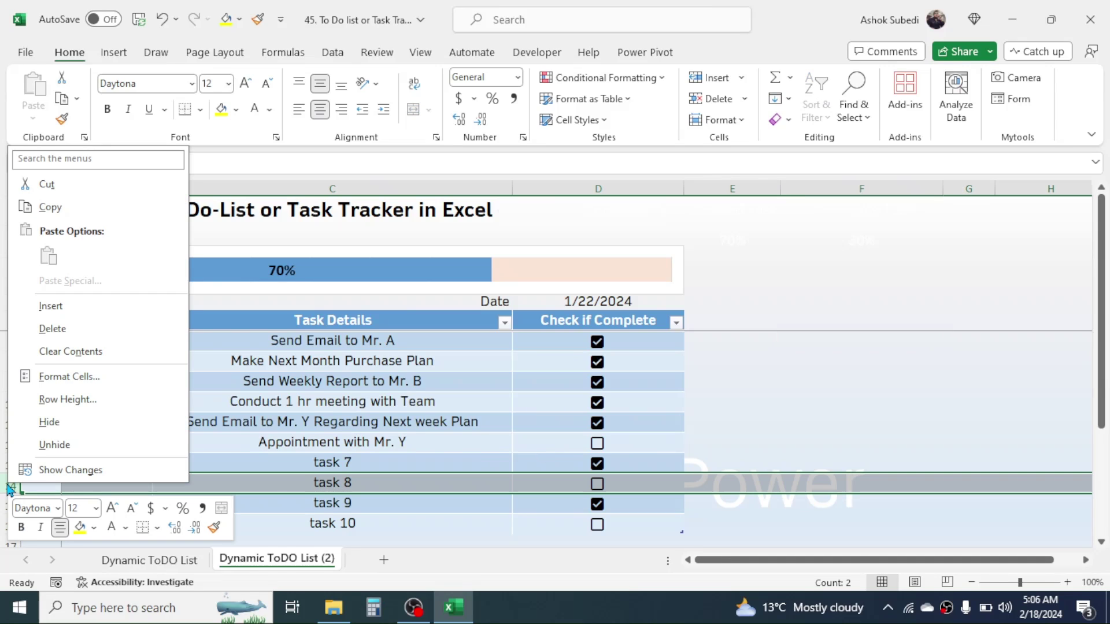
left_click(53, 328)
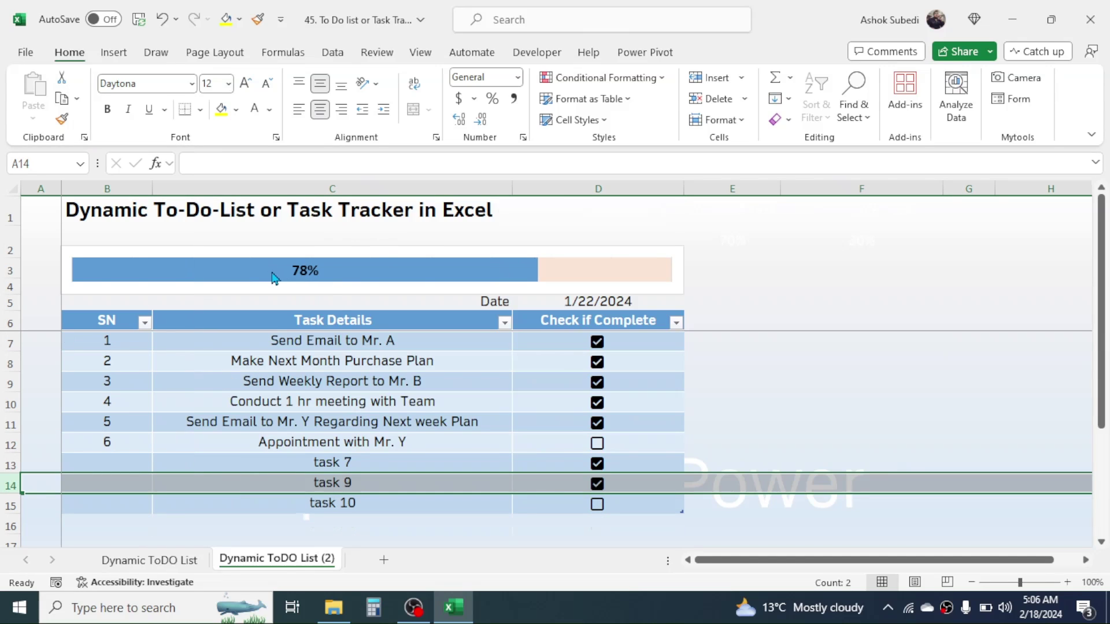
left_click(865, 365)
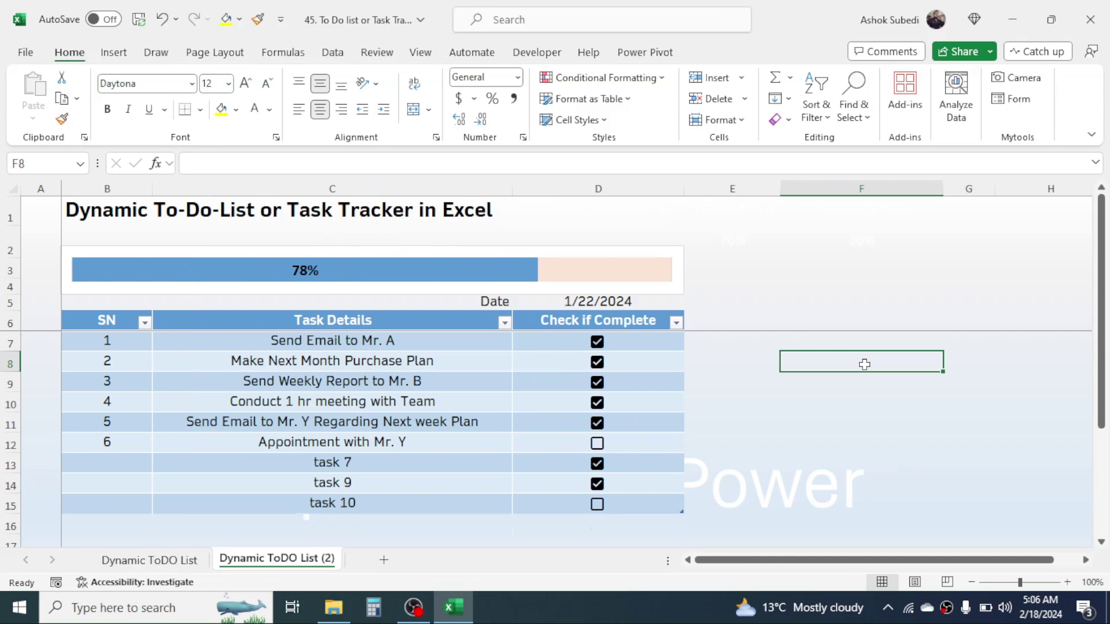